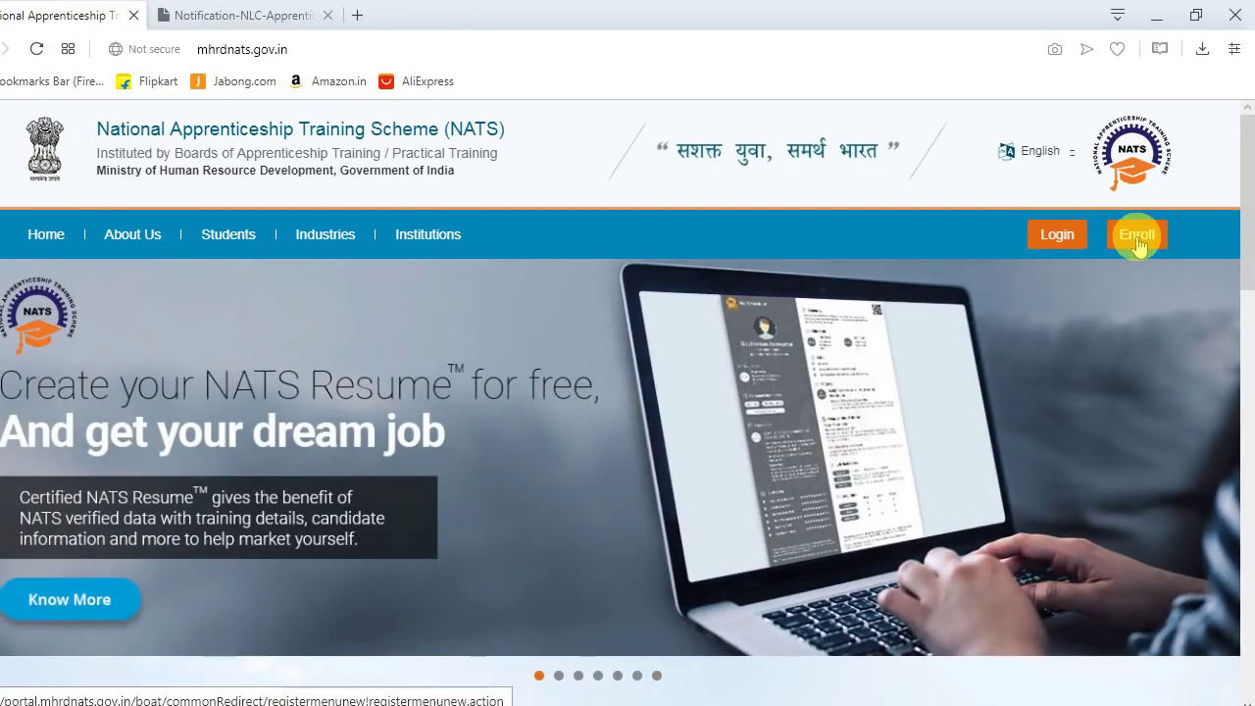
Step: Scroll down the Eligibility Check page to see the applicant-type question
scroll(1098, 294, "down", 2)
Step: Start the student eligibility check and set the state of residence to Tamilnadu
left_click(1135, 235)
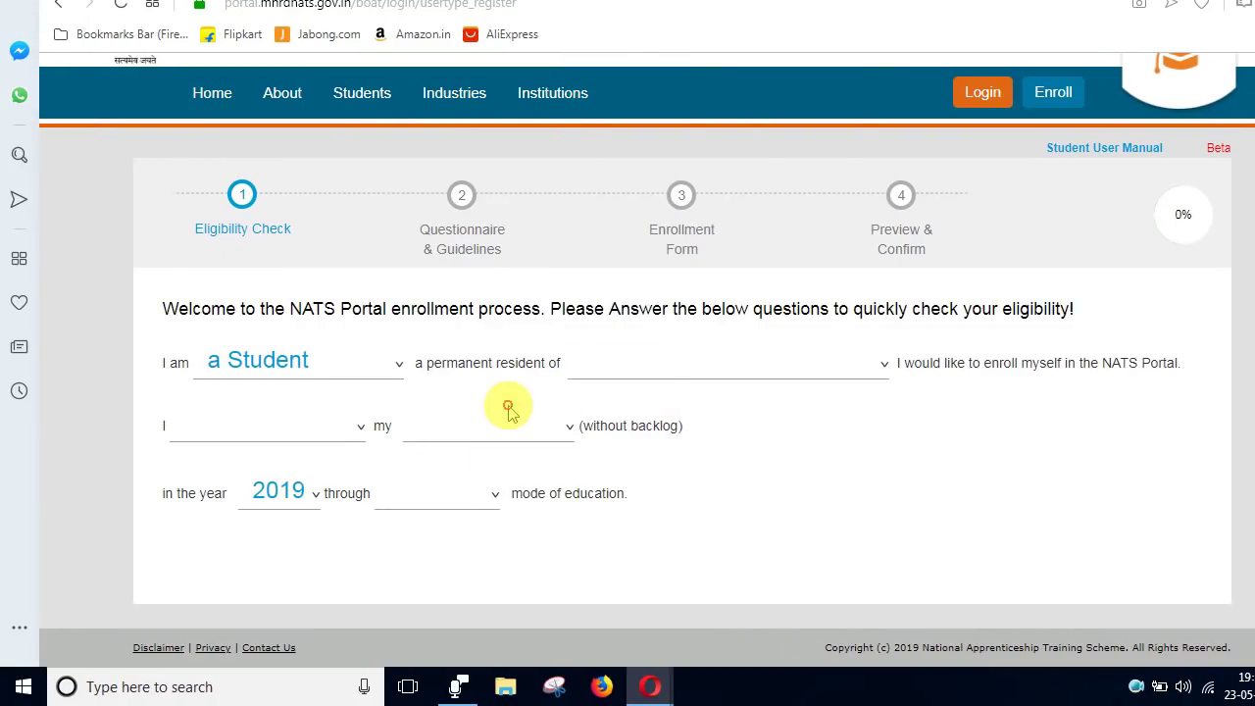
left_click(848, 365)
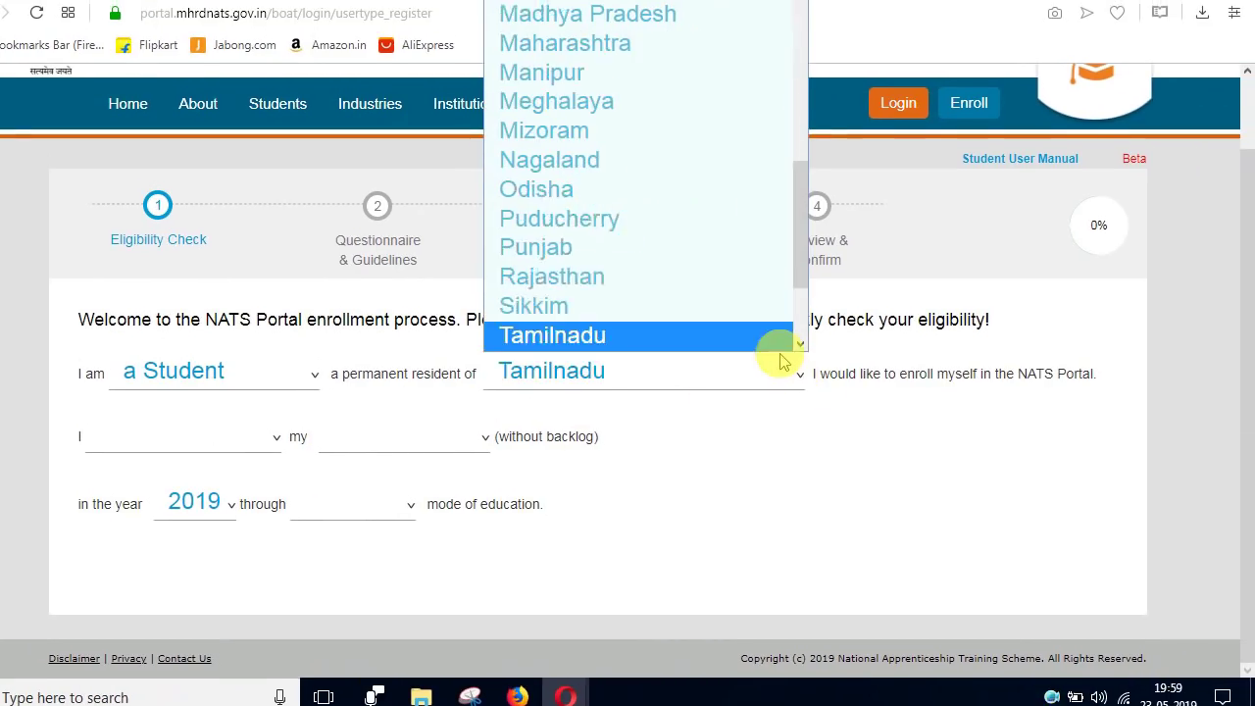
left_click(862, 367)
left_click(649, 381)
scroll(699, 328, "down", 2)
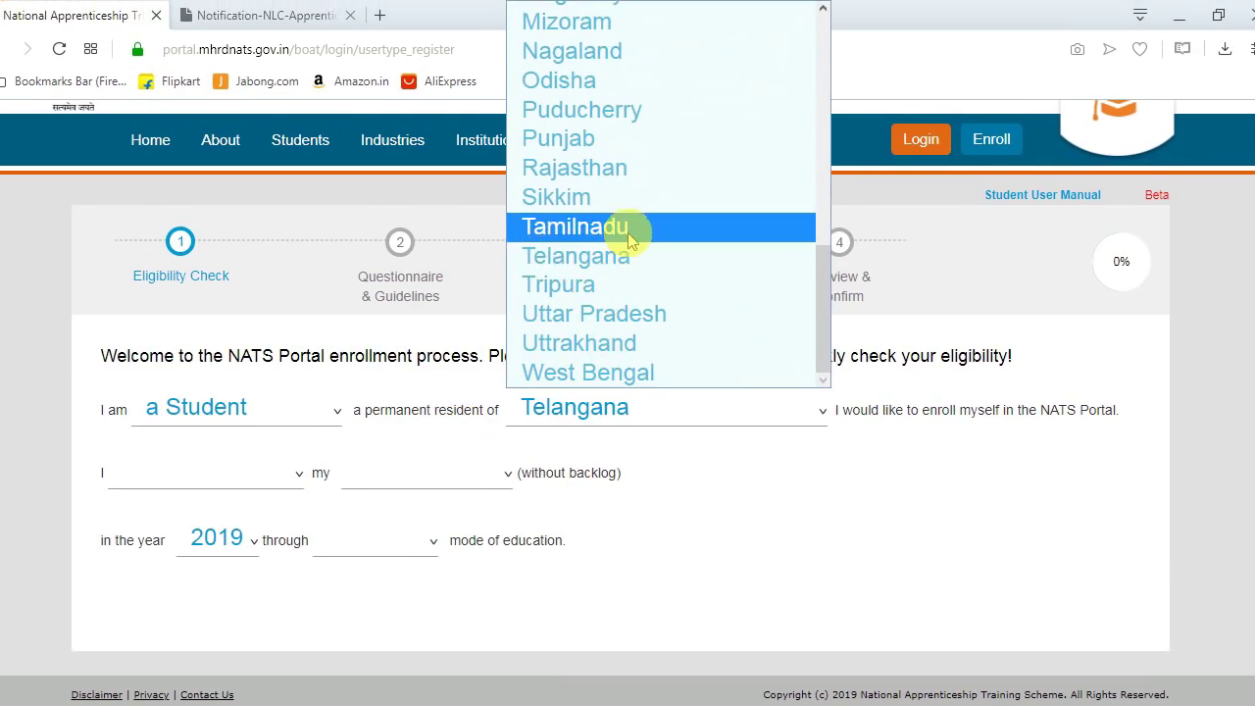
left_click(617, 185)
Step: Record a completed Diploma in Engineering, passed in 2019, in Regular mode
left_click(263, 438)
left_click(230, 485)
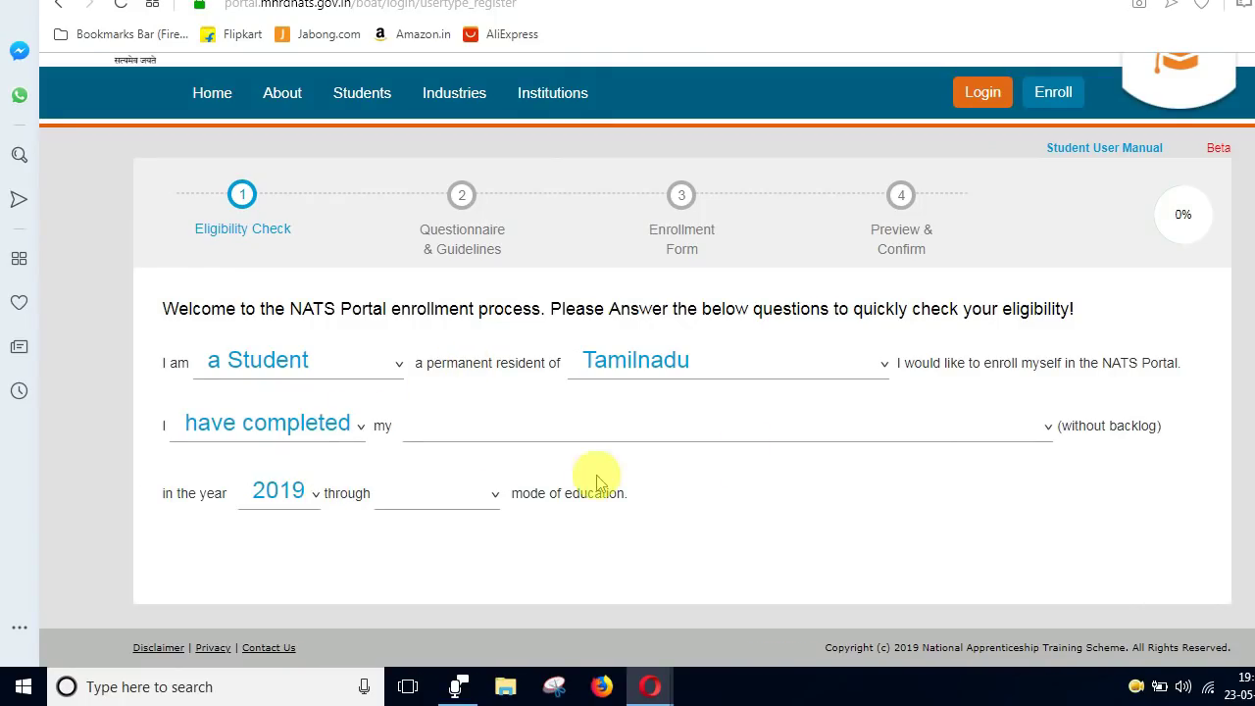
left_click(927, 432)
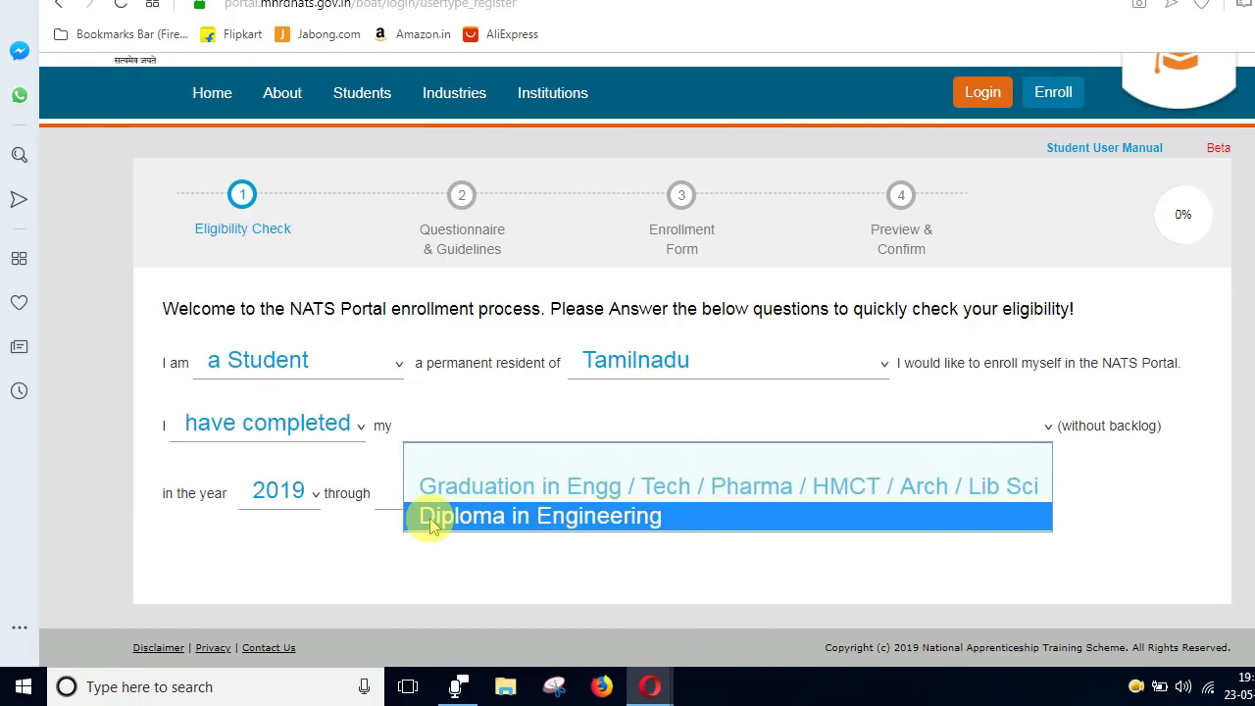
left_click(372, 517)
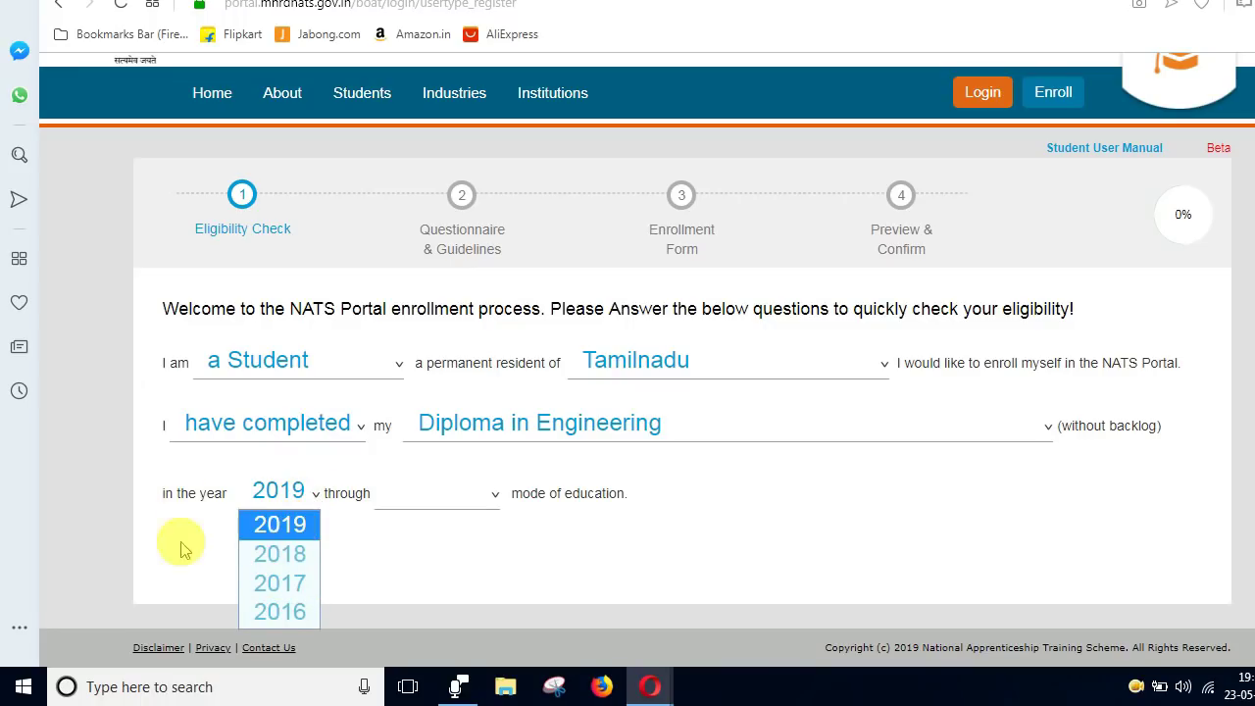
left_click(487, 502)
left_click(488, 502)
left_click(443, 554)
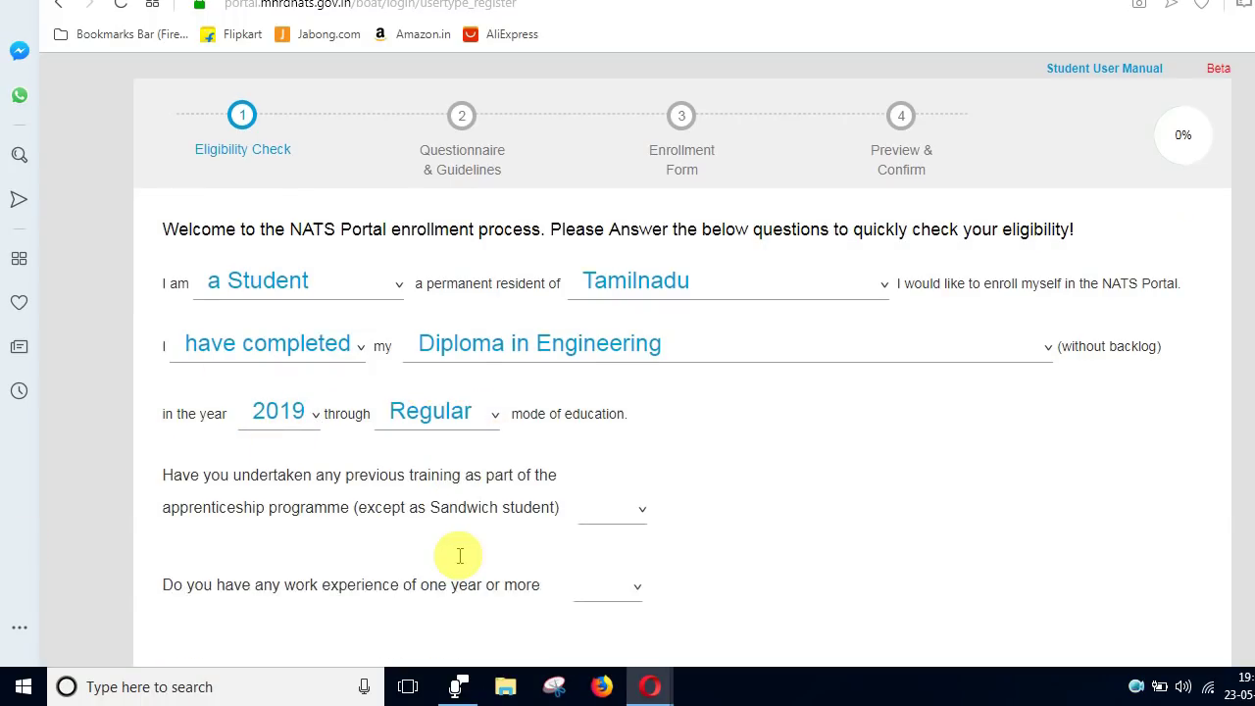
Step: Answer No to previous apprenticeship training
scroll(460, 556, "down", 2)
left_click(612, 401)
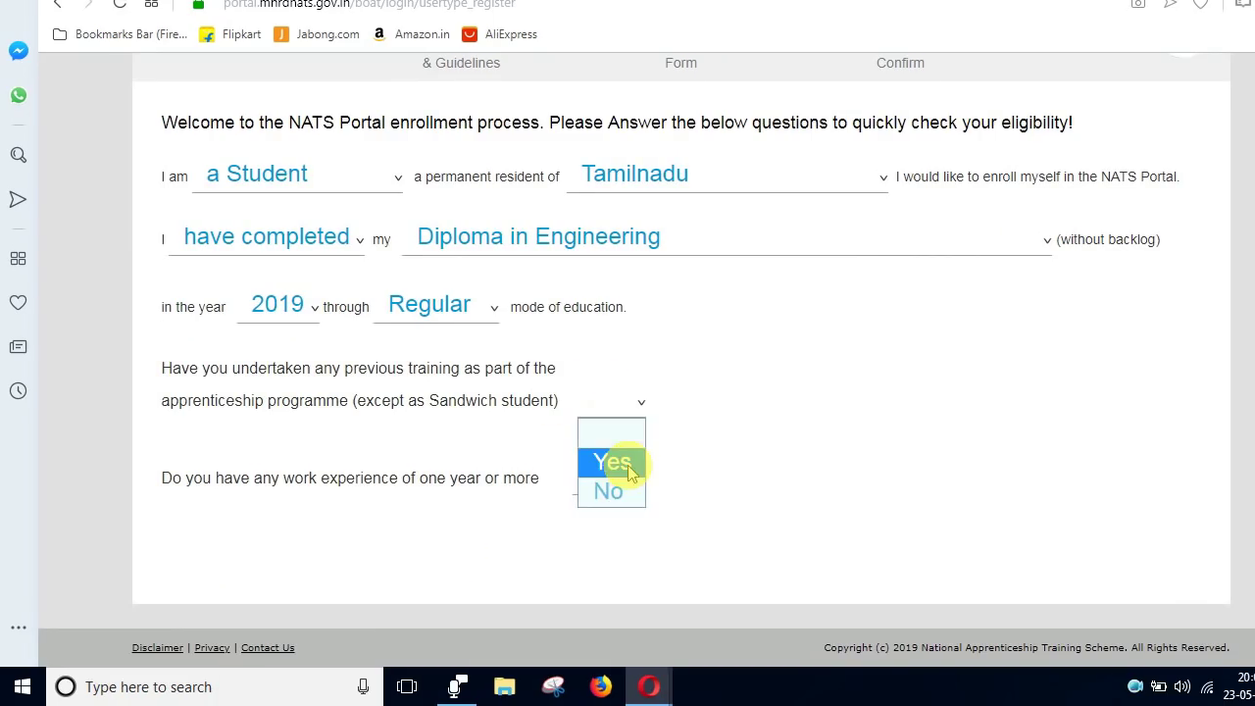
left_click(606, 490)
Step: Answer No to one year of work experience
left_click(608, 480)
left_click(622, 568)
scroll(616, 560, "down", 1)
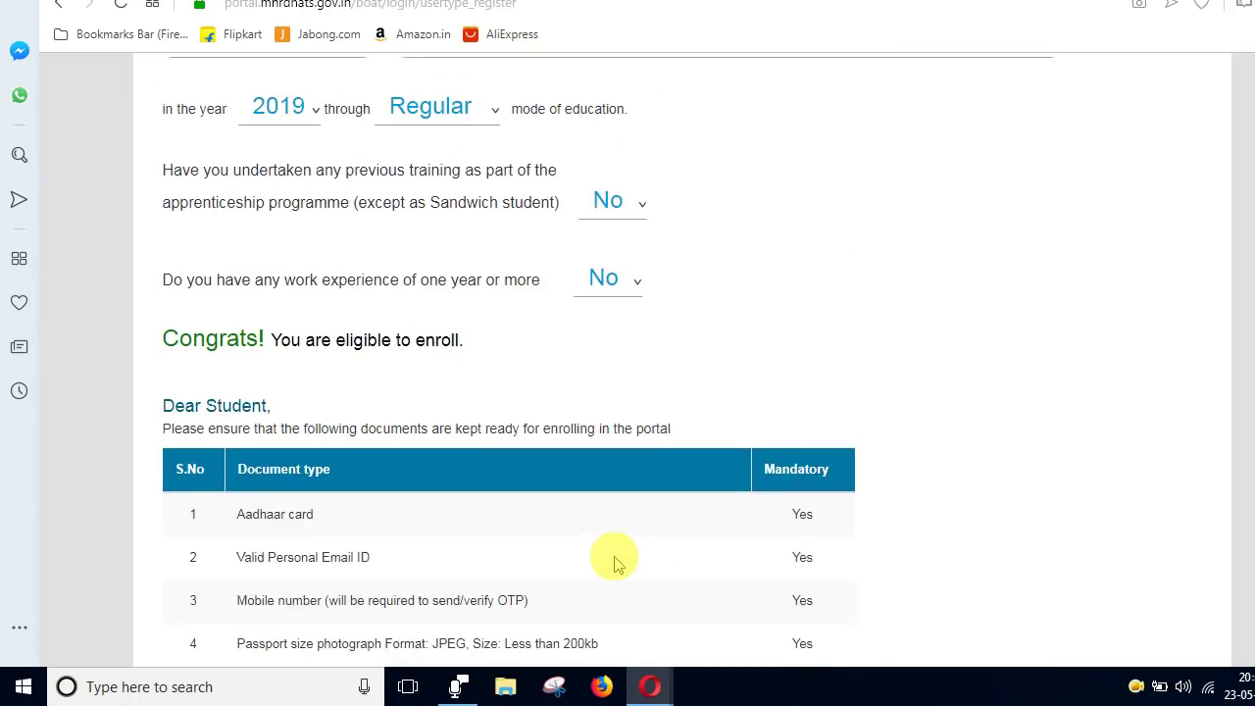
scroll(588, 412, "up", 3)
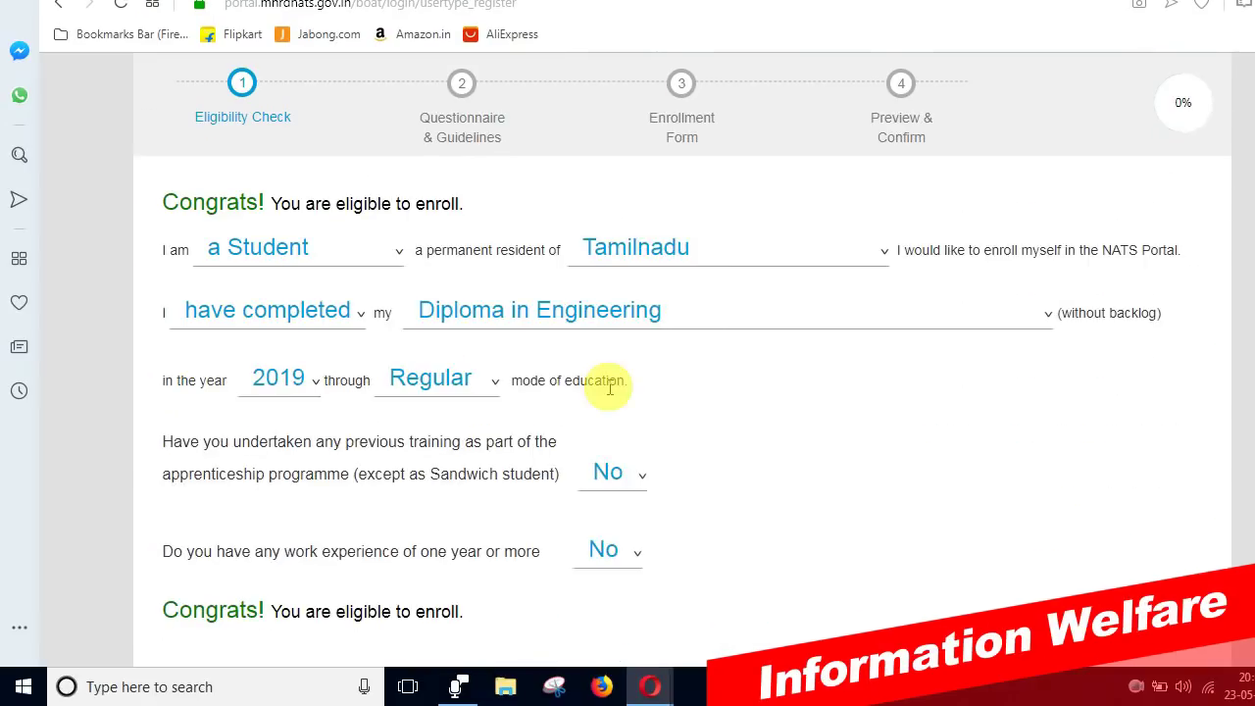
scroll(392, 373, "down", 2)
scroll(470, 196, "up", 1)
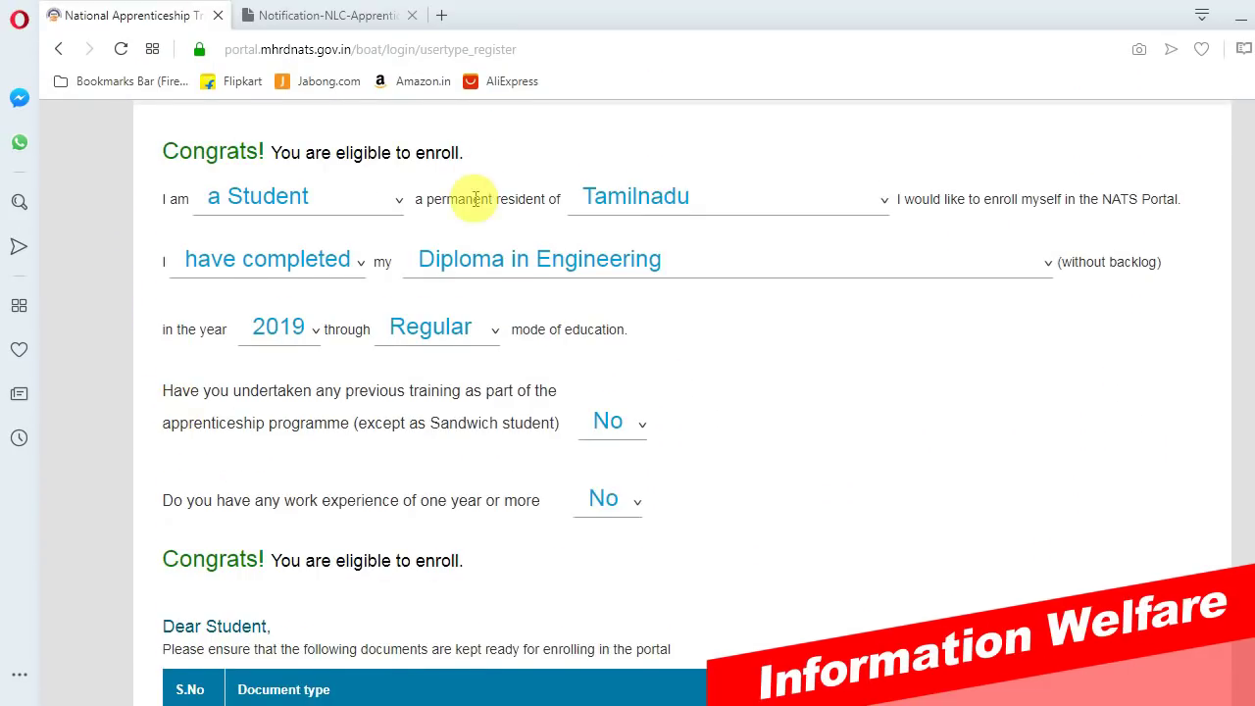
scroll(294, 350, "down", 2)
scroll(280, 294, "up", 2)
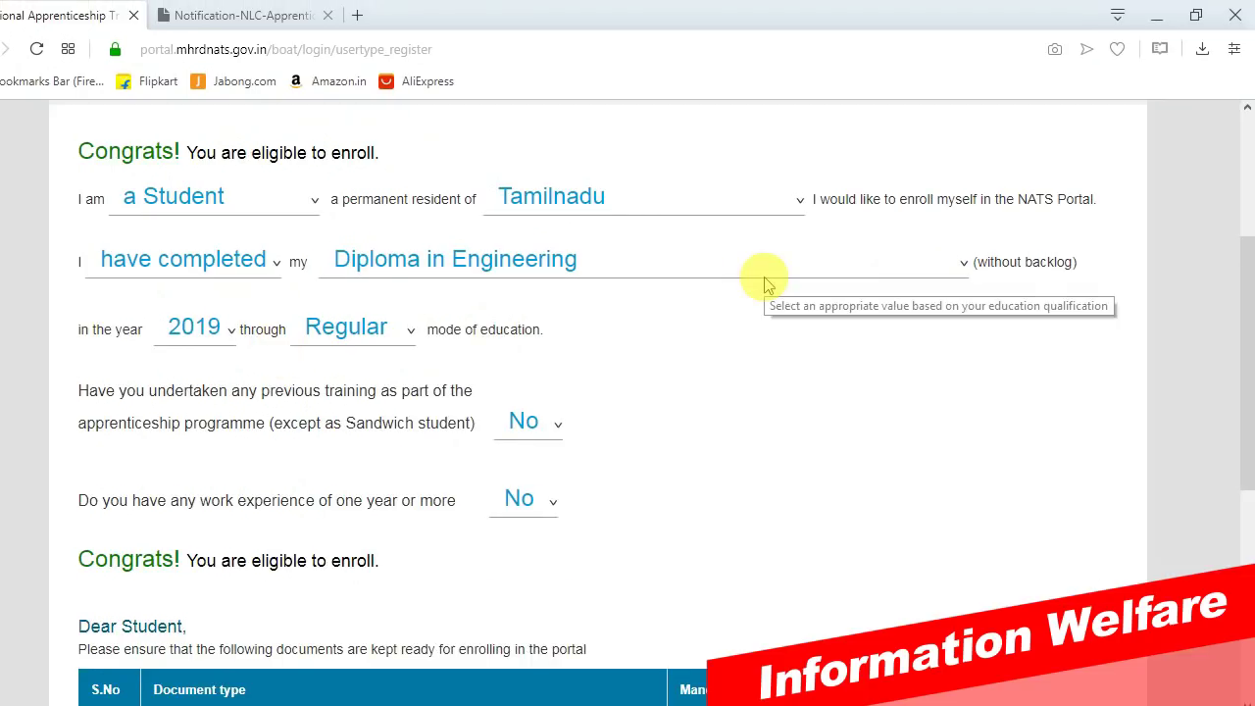
scroll(539, 412, "down", 1)
Step: Review the required documents list, highlighting rows such as Bank account details
left_click(477, 463, "shift")
left_click(478, 417)
scroll(473, 419, "down", 3)
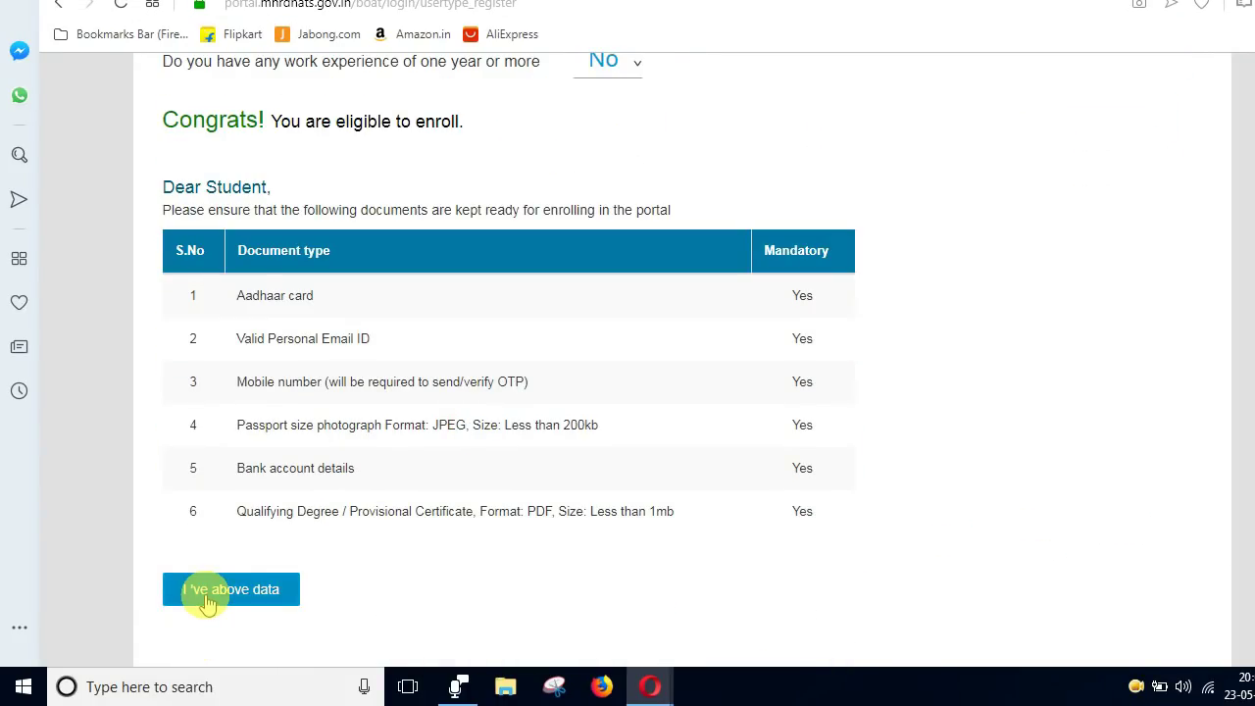
left_click_drag(192, 285, 836, 602)
left_click(517, 479)
scroll(517, 478, "up", 1)
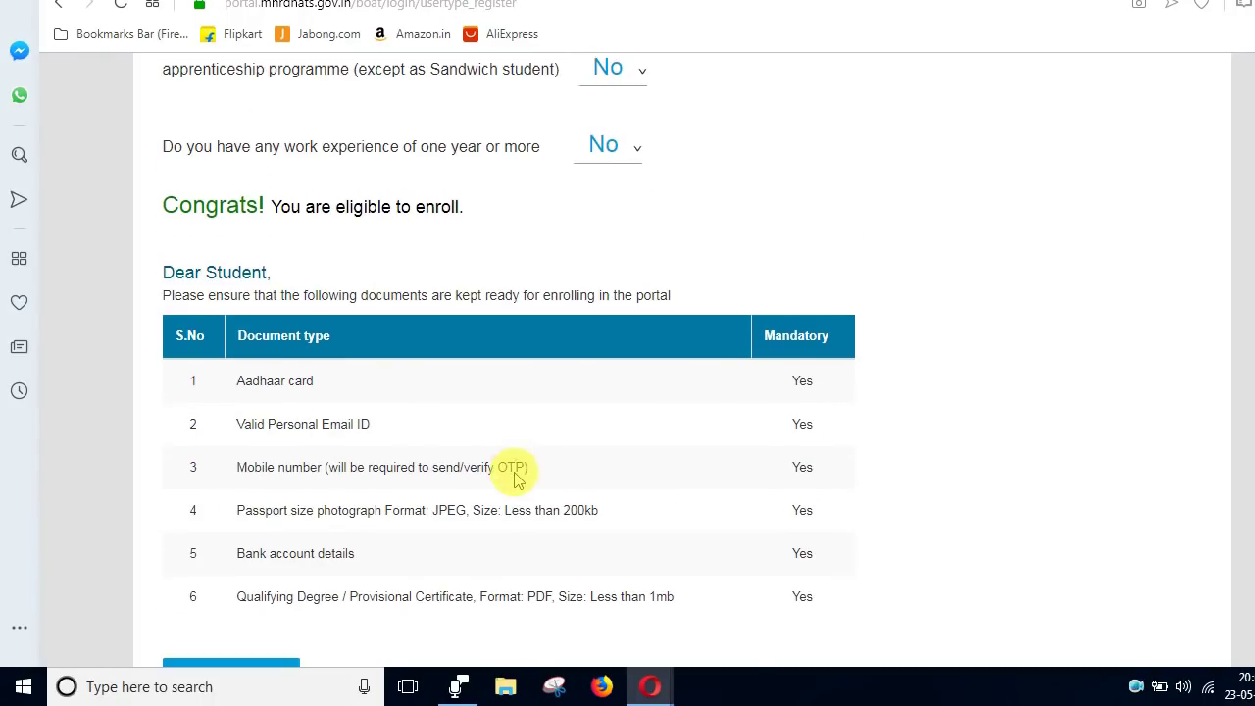
scroll(517, 479, "down", 1)
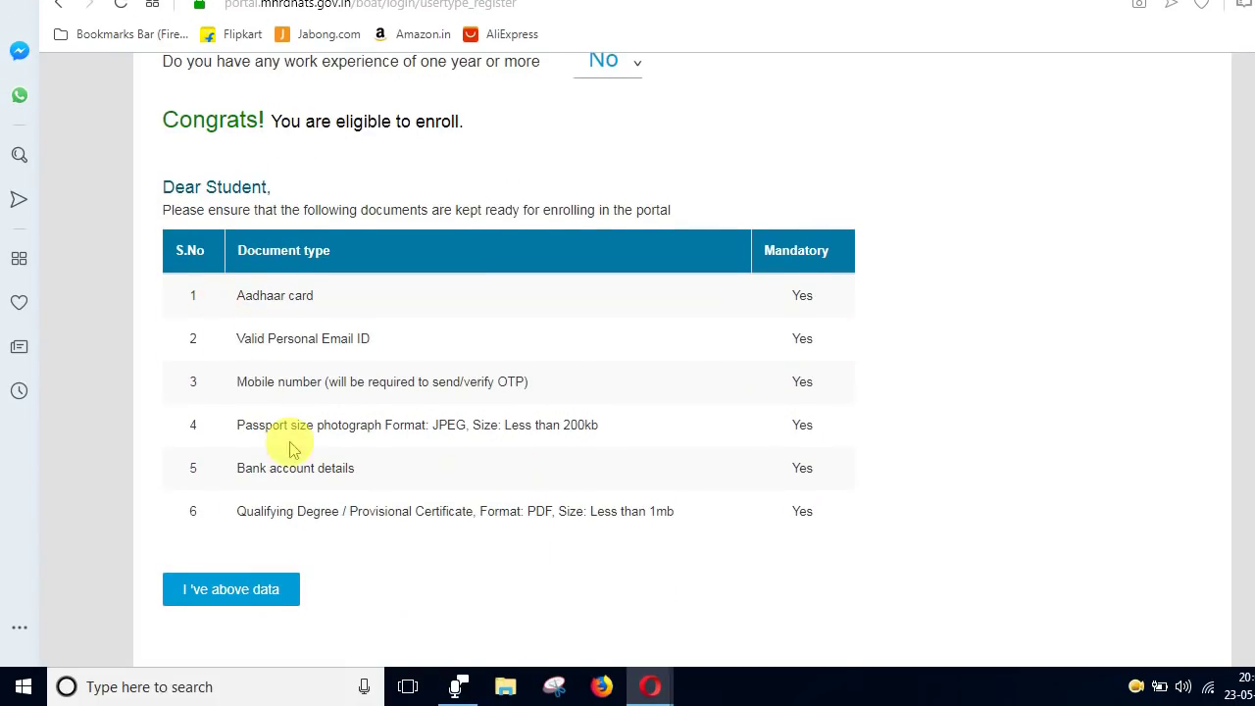
left_click_drag(290, 448, 843, 515)
scroll(513, 484, "up", 1)
left_click_drag(192, 295, 163, 181)
scroll(415, 496, "down", 1)
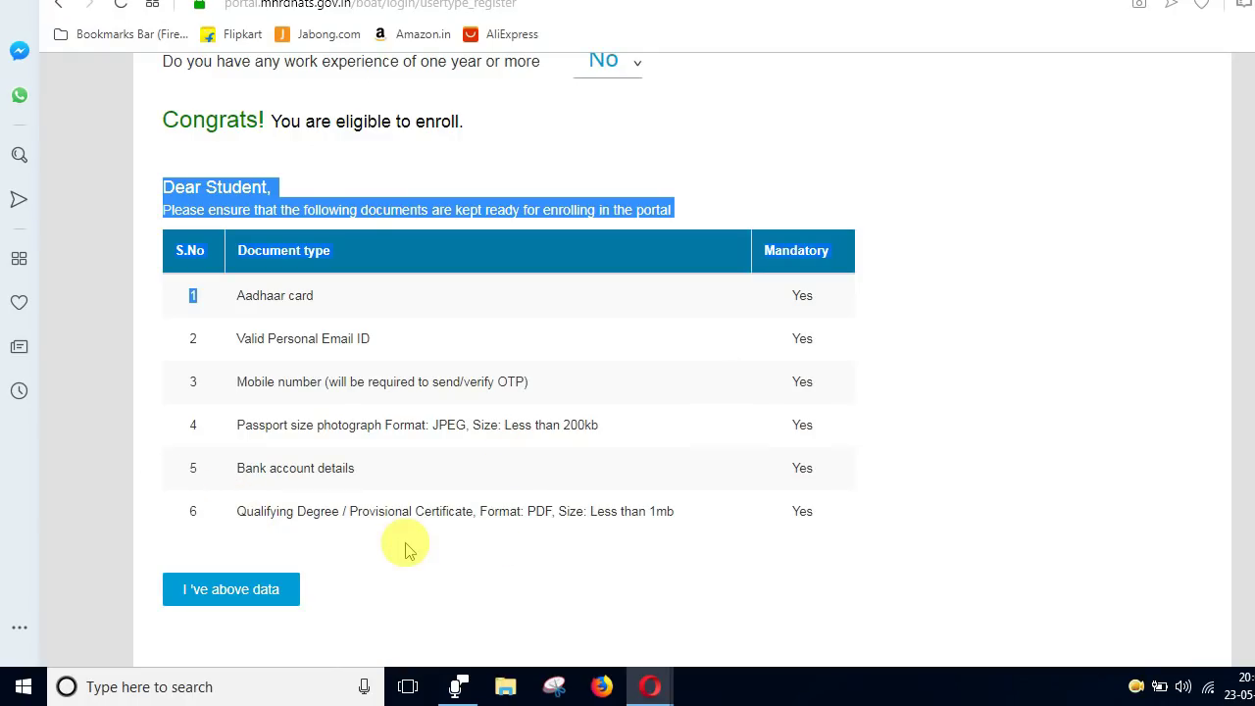
scroll(650, 352, "down", 1)
left_click(457, 513)
scroll(654, 259, "up", 2)
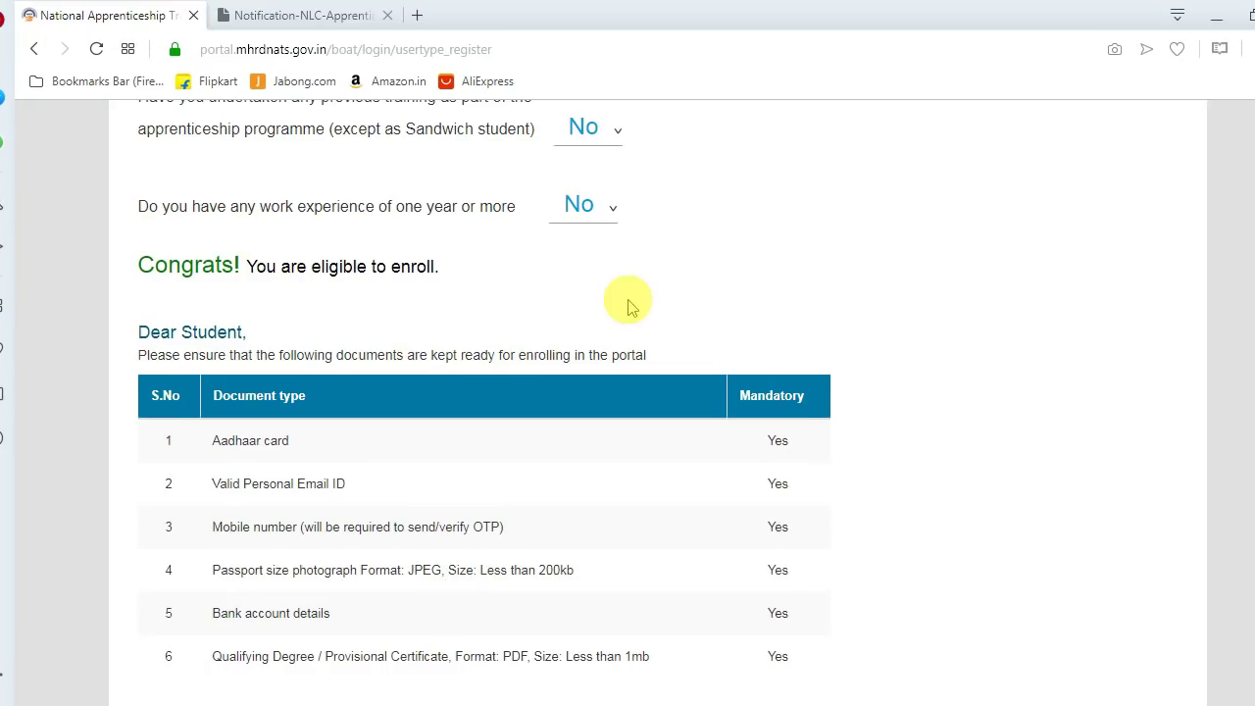
scroll(631, 307, "down", 1)
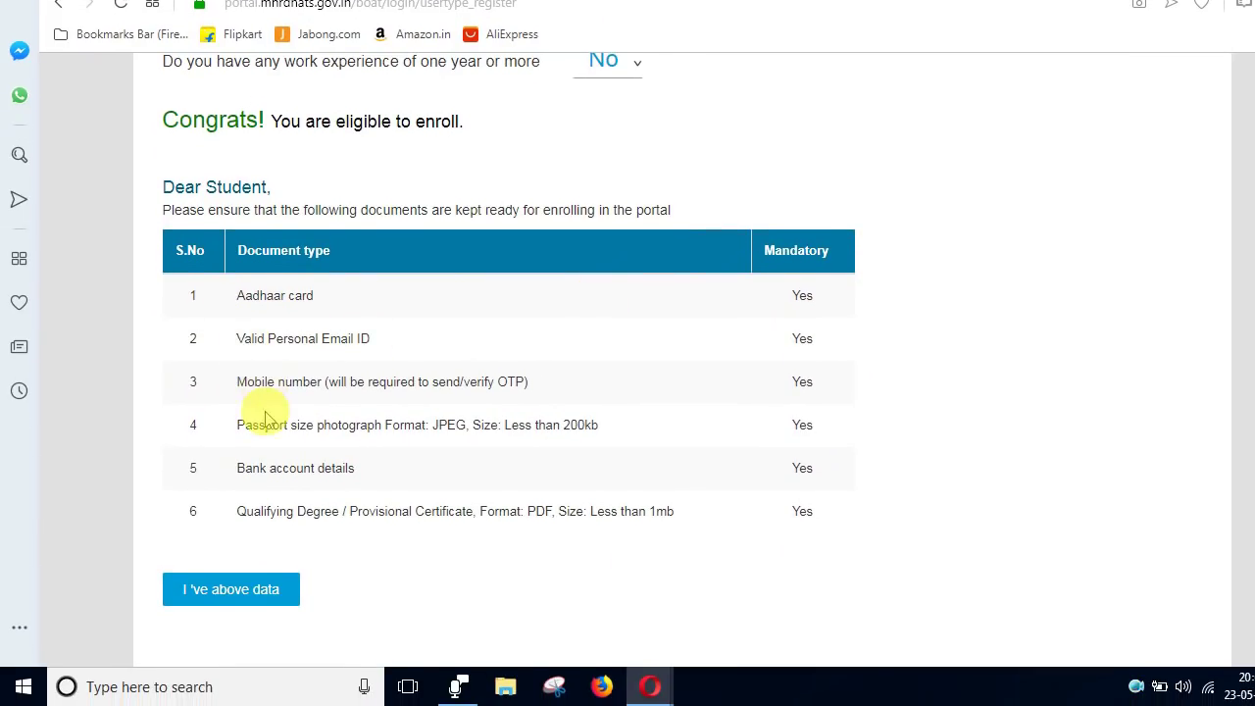
left_click_drag(244, 472, 392, 471)
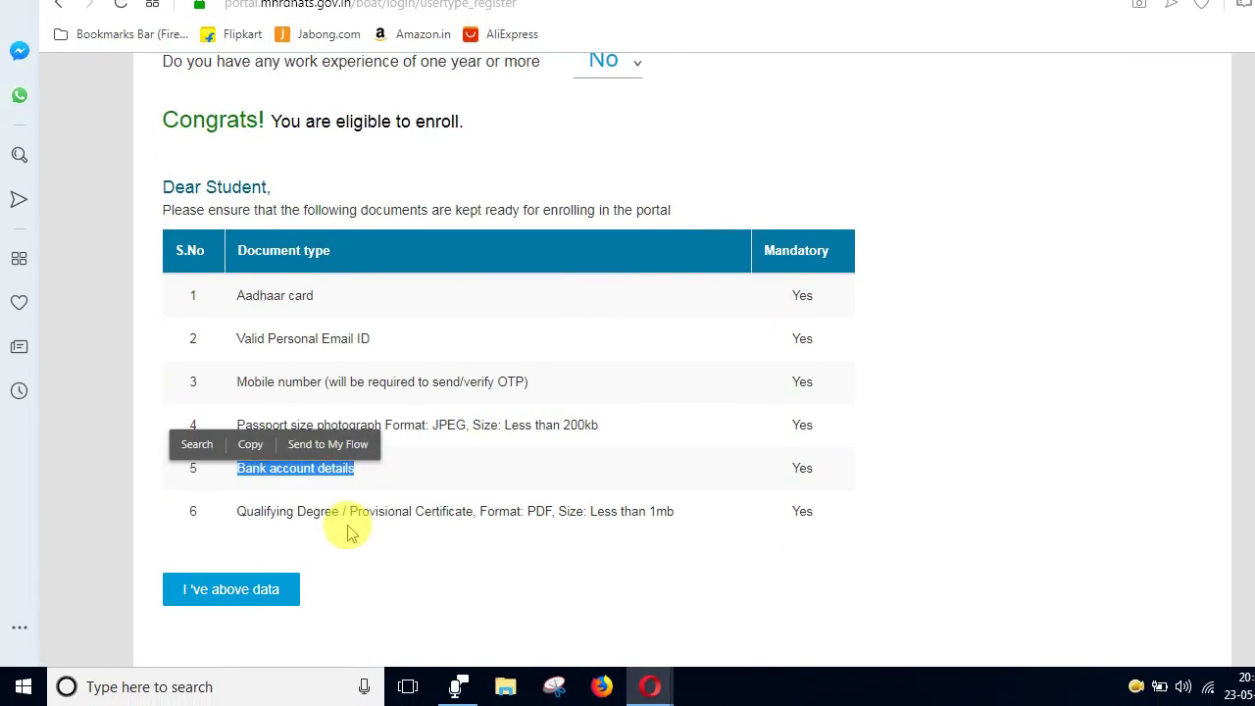
scroll(350, 530, "down", 1)
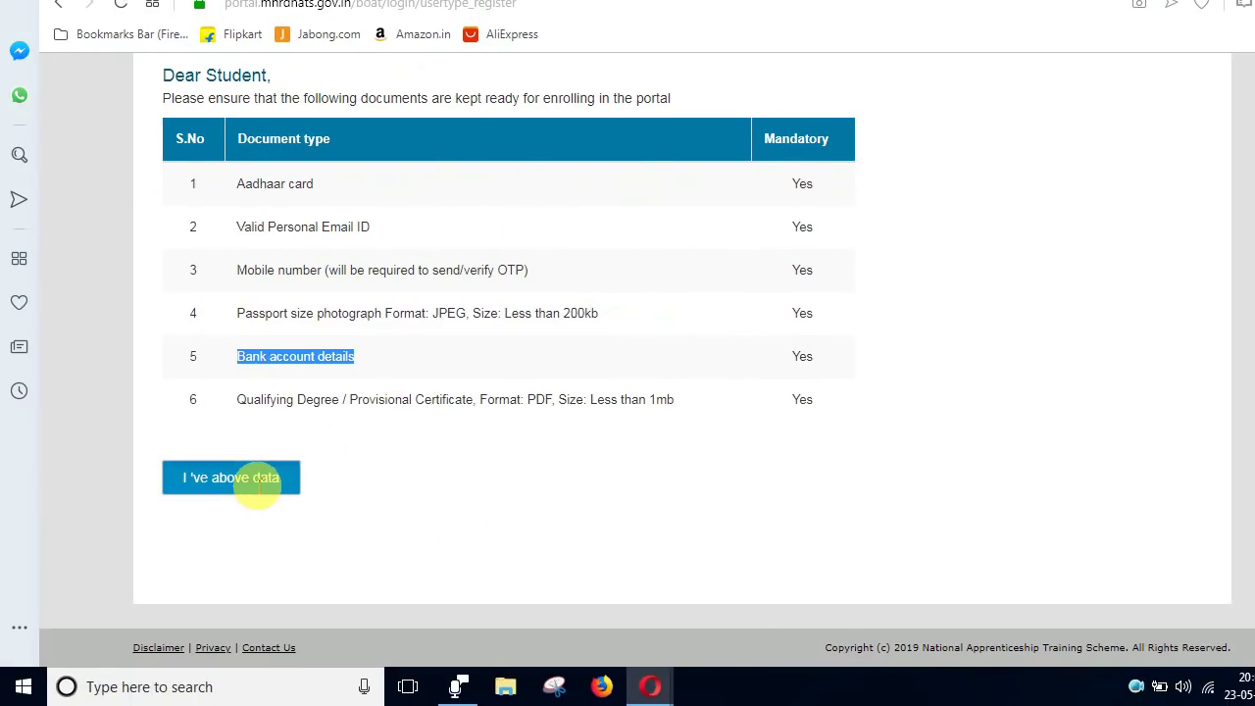
Step: Acknowledge the documents with 'I've above data' and focus the Mobile Number field
left_click(264, 524)
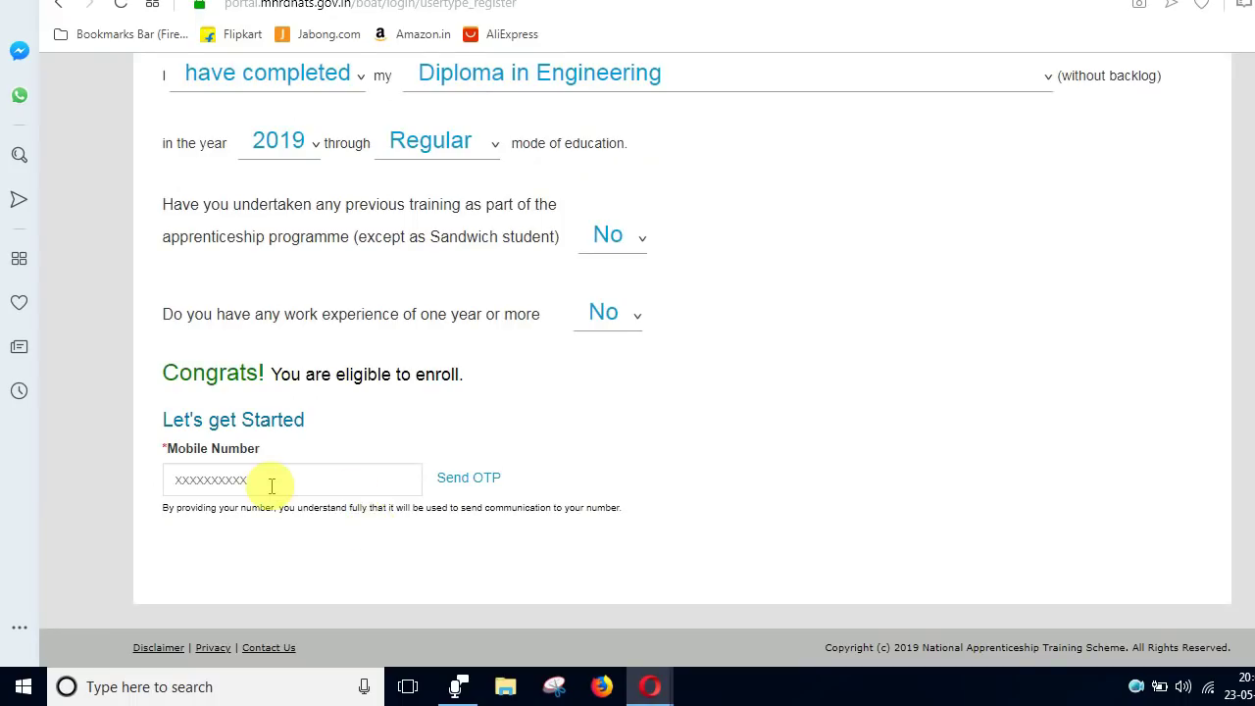
left_click(272, 486)
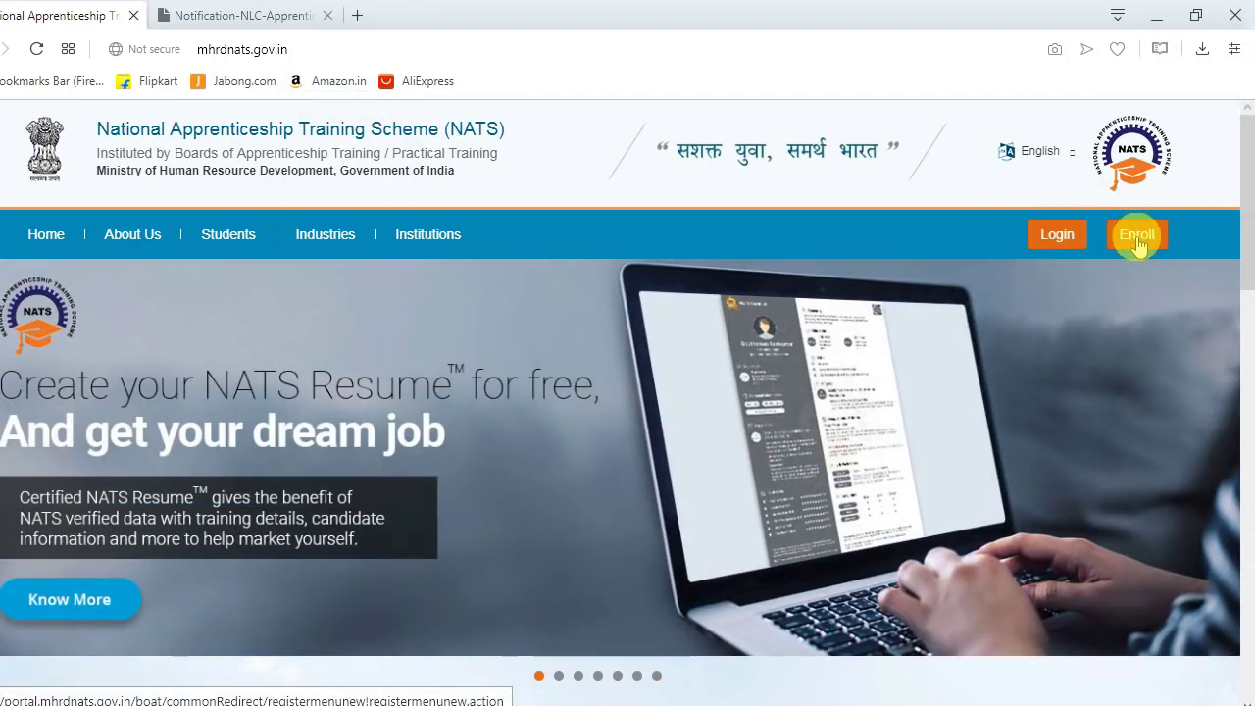
Step: Restart the eligibility check as a Student residing in Tamilnadu
left_click(1137, 241)
scroll(872, 358, "down", 1)
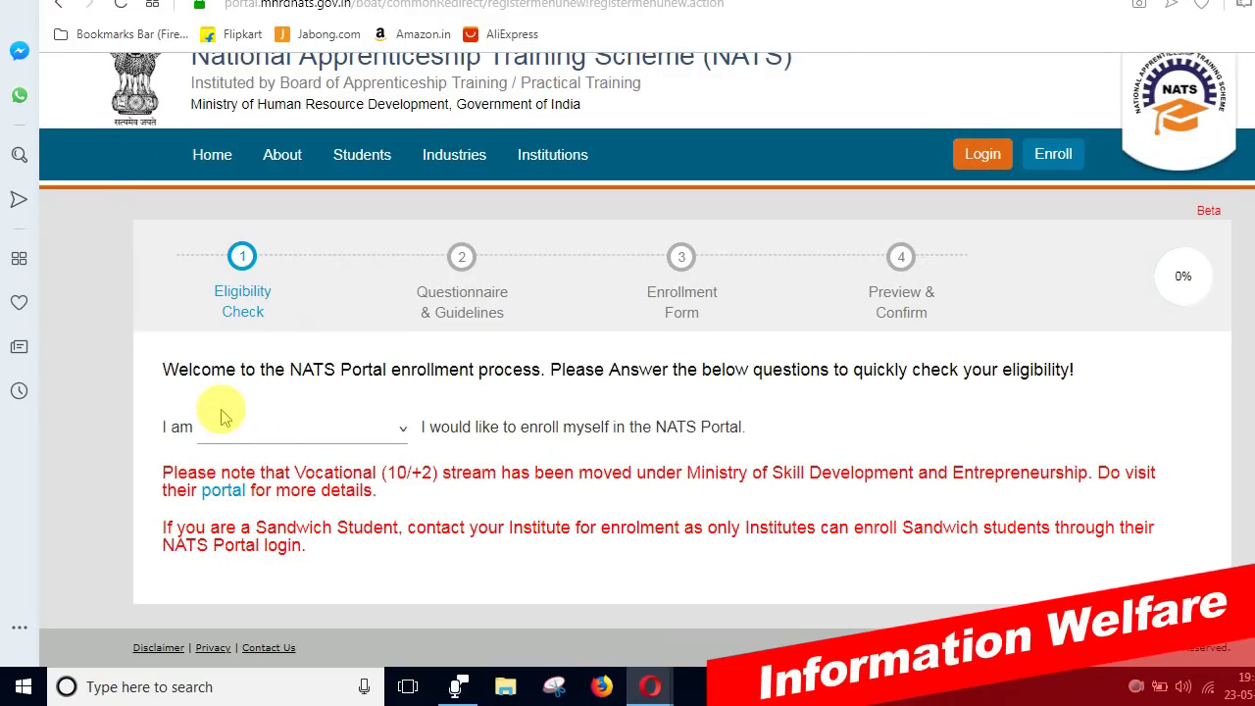
left_click(378, 441)
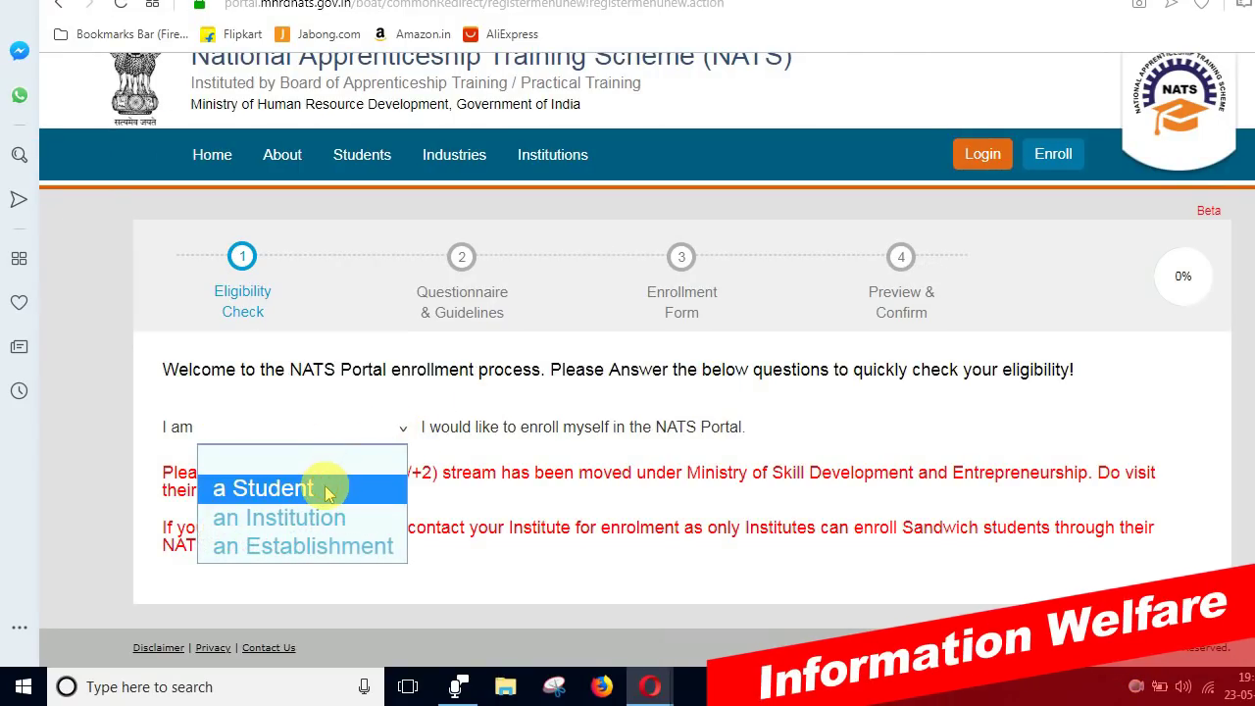
left_click(326, 493)
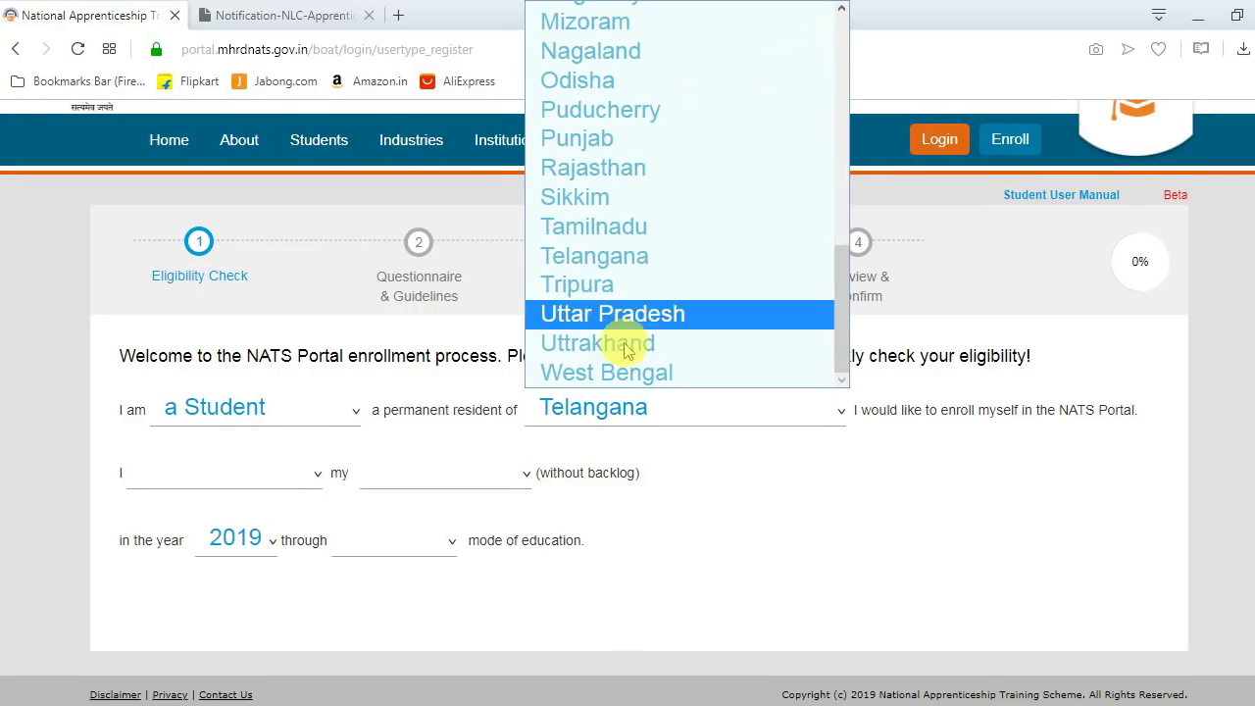
scroll(589, 355, "up", 9)
scroll(557, 357, "down", 9)
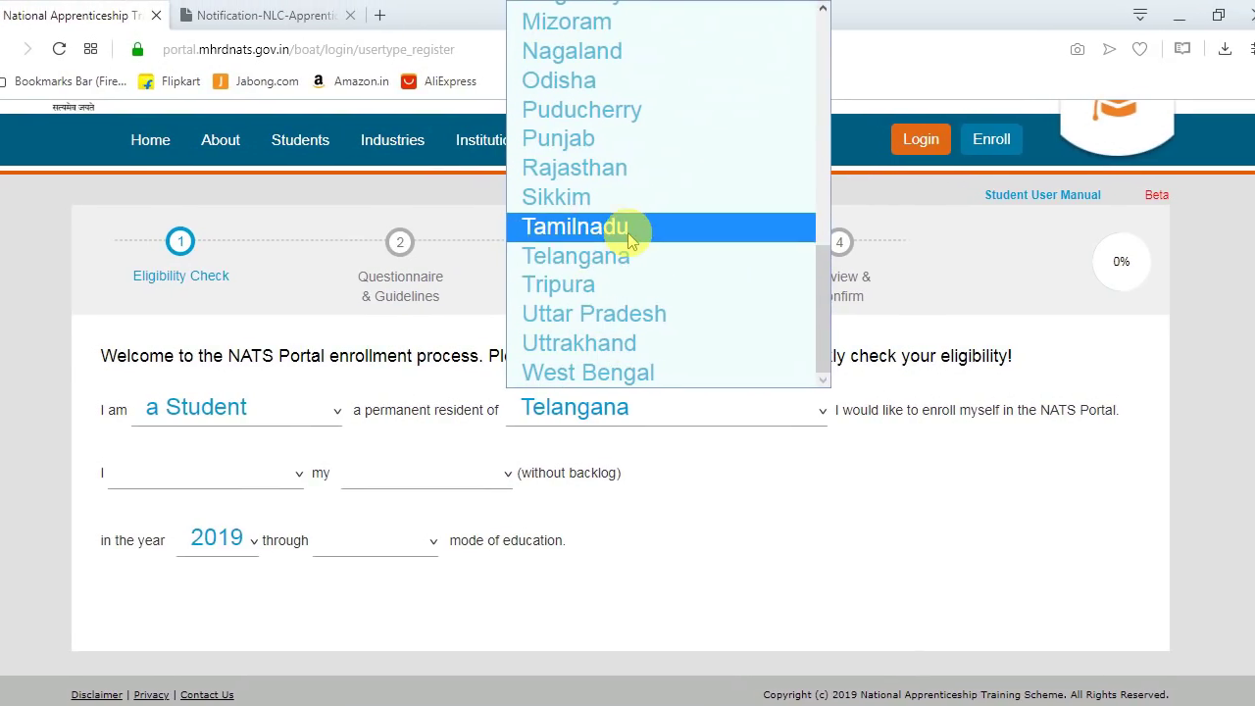
left_click(627, 232)
Step: Record a completed Diploma in Engineering from 2019 in Regular mode
left_click(122, 472)
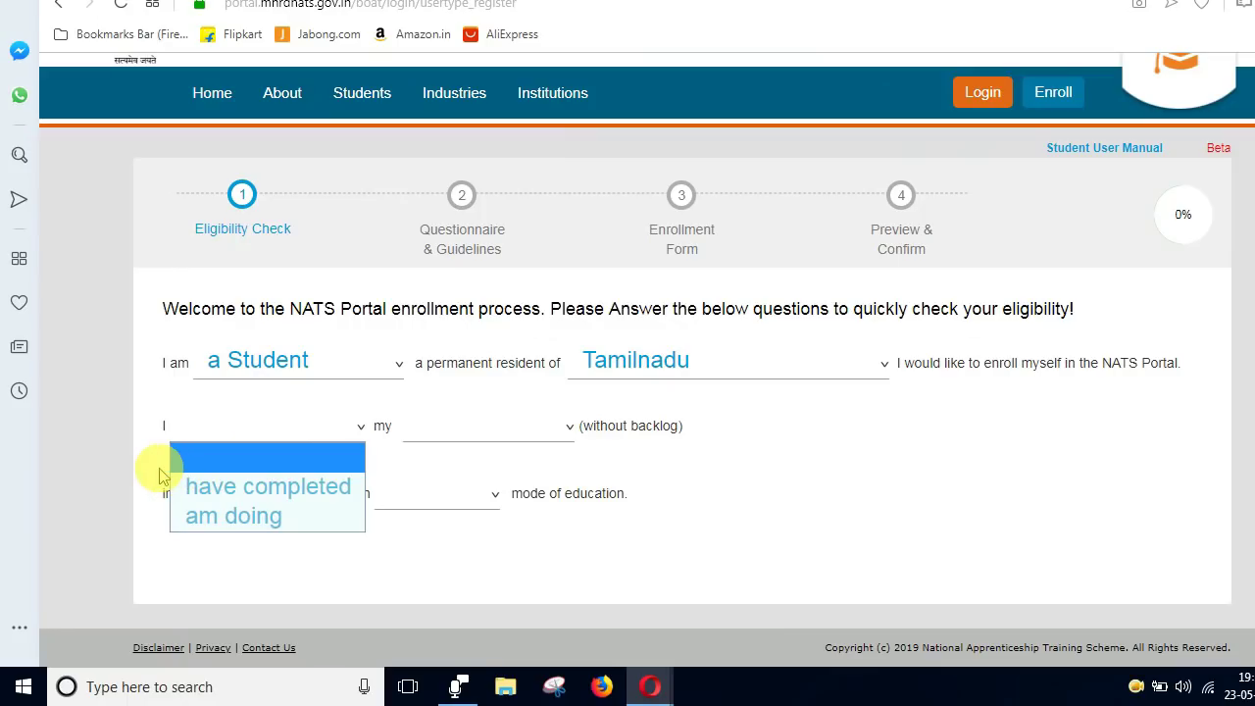
left_click(267, 486)
left_click(677, 428)
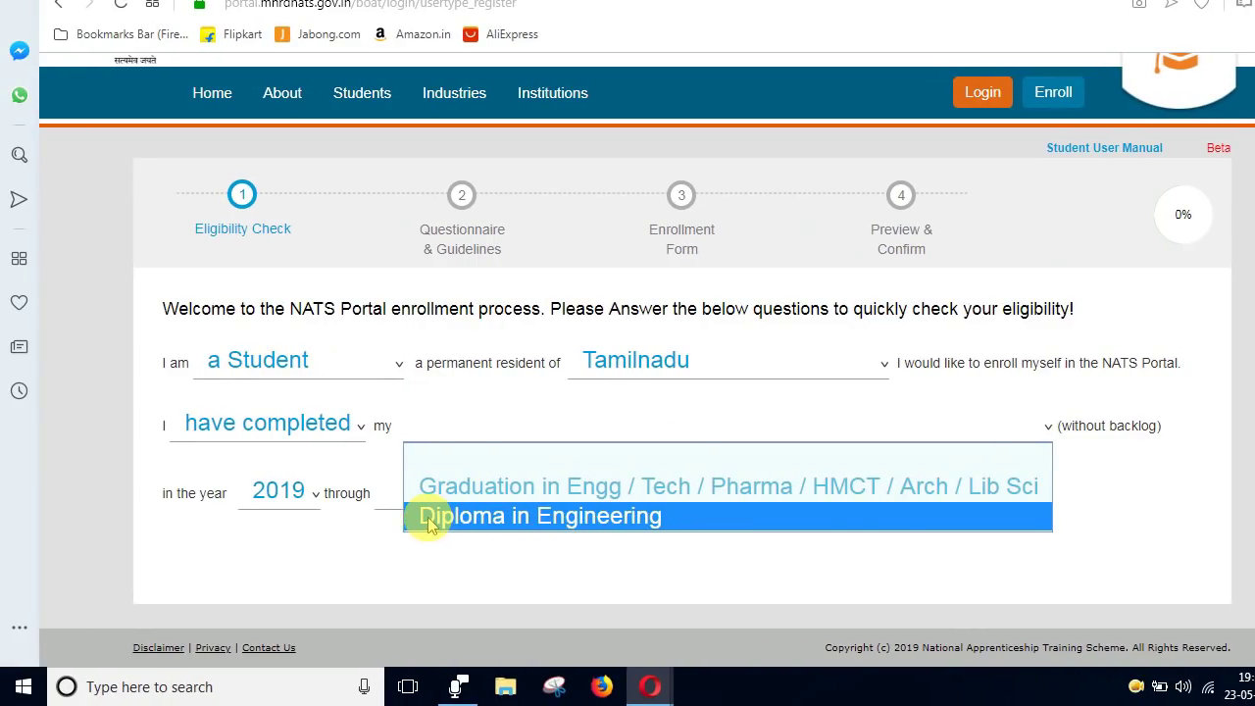
left_click(708, 517)
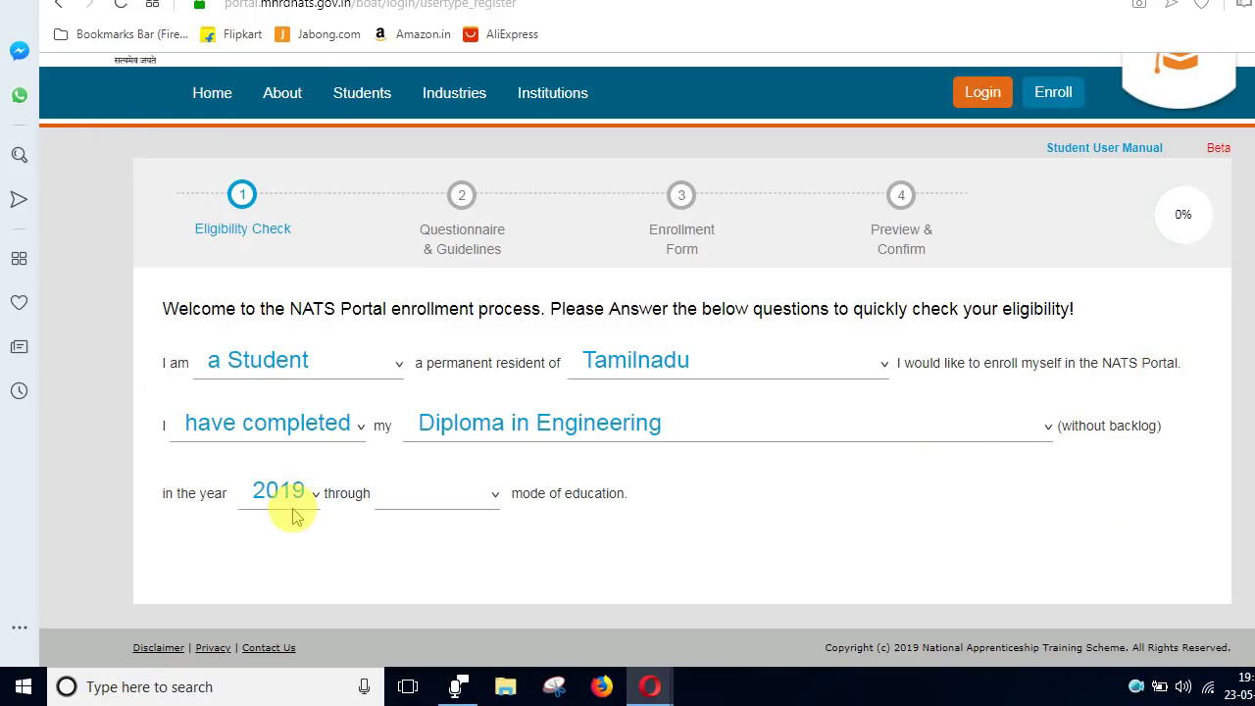
left_click(312, 492)
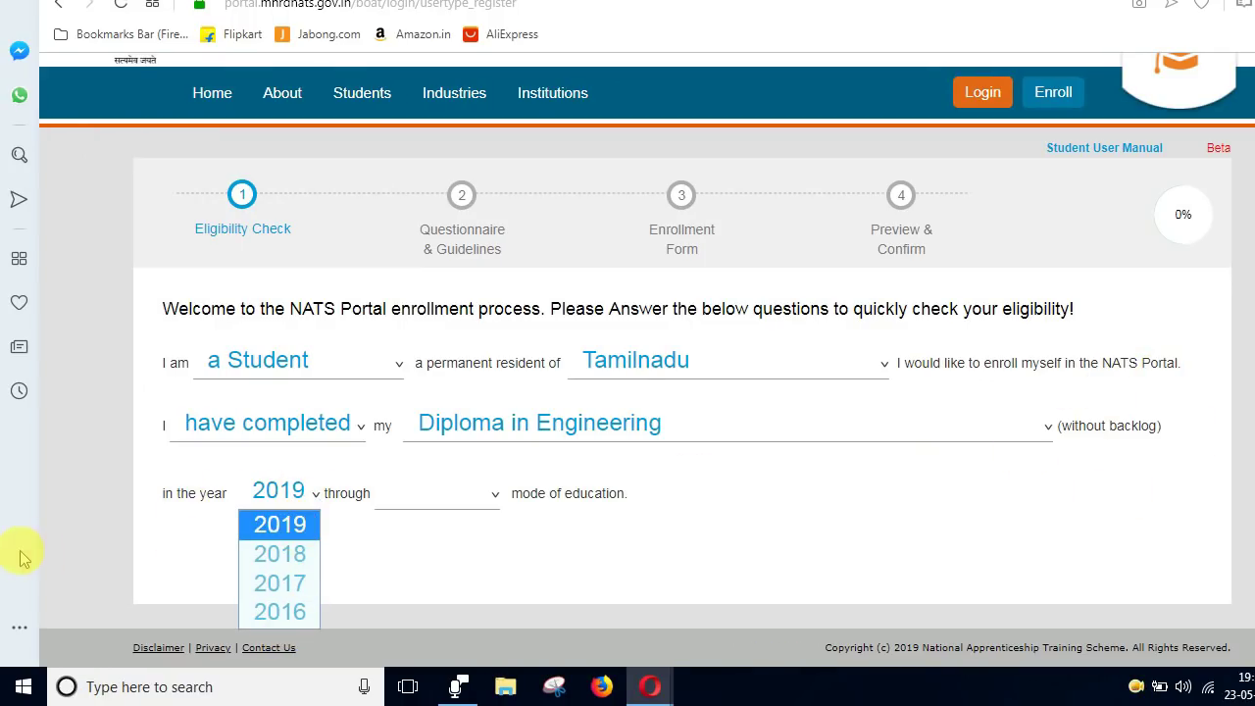
left_click(266, 528)
left_click(493, 498)
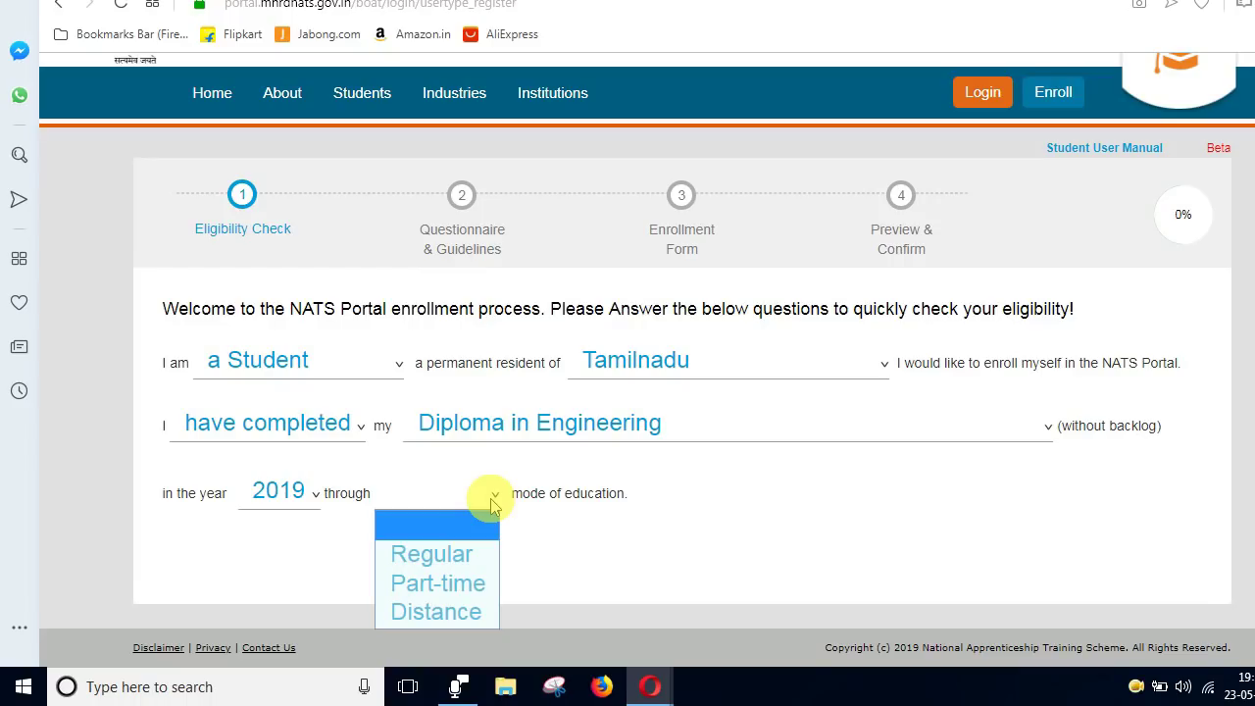
left_click(459, 555)
Step: Answer No to both previous apprenticeship training and one year of work experience
scroll(460, 561, "down", 2)
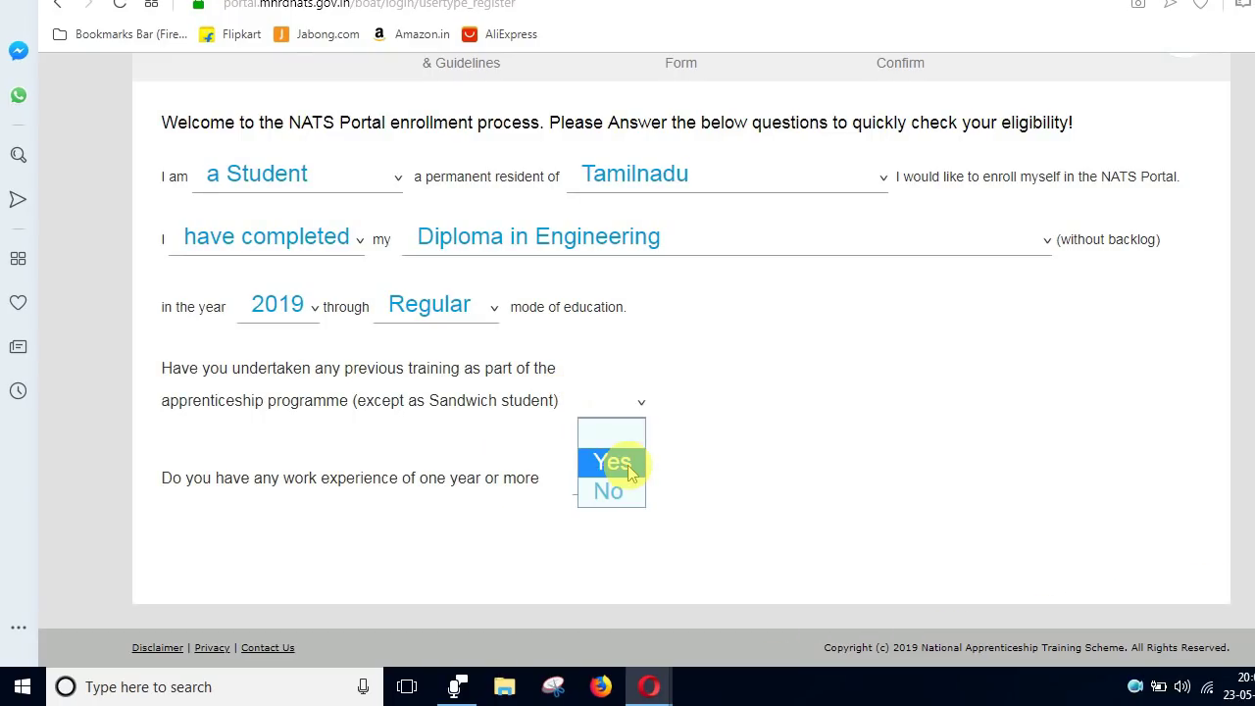
left_click(628, 490)
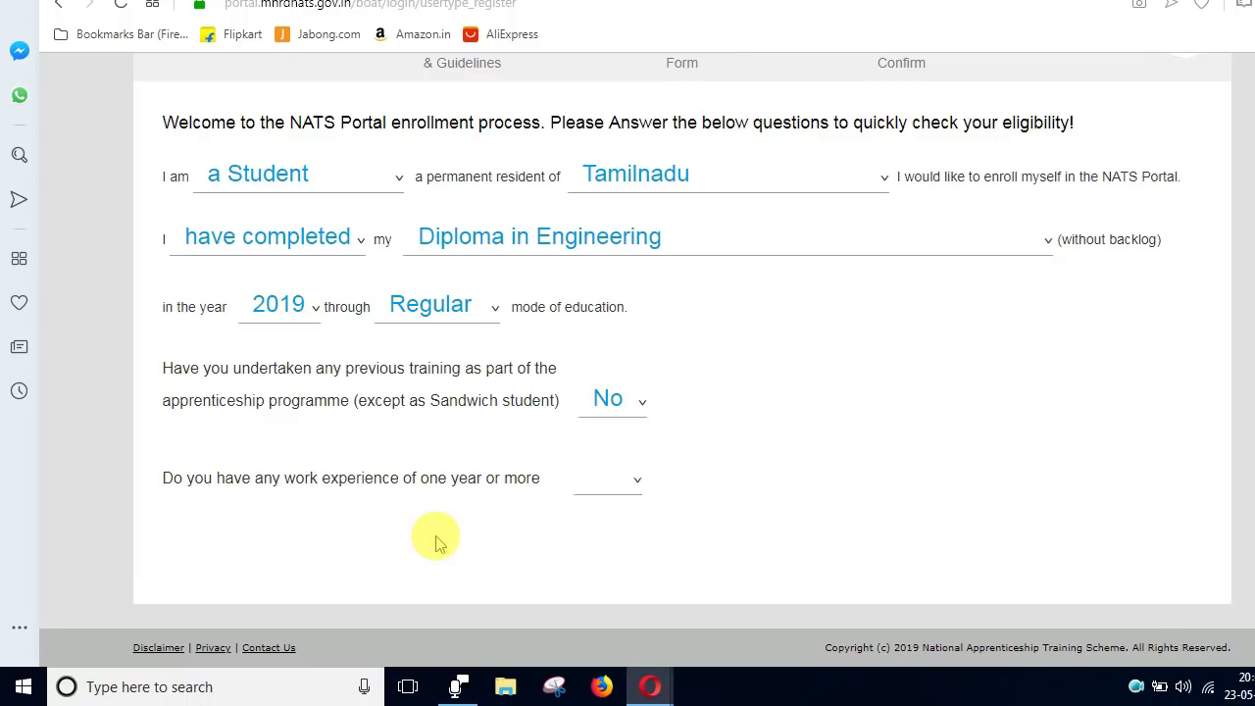
left_click(628, 483)
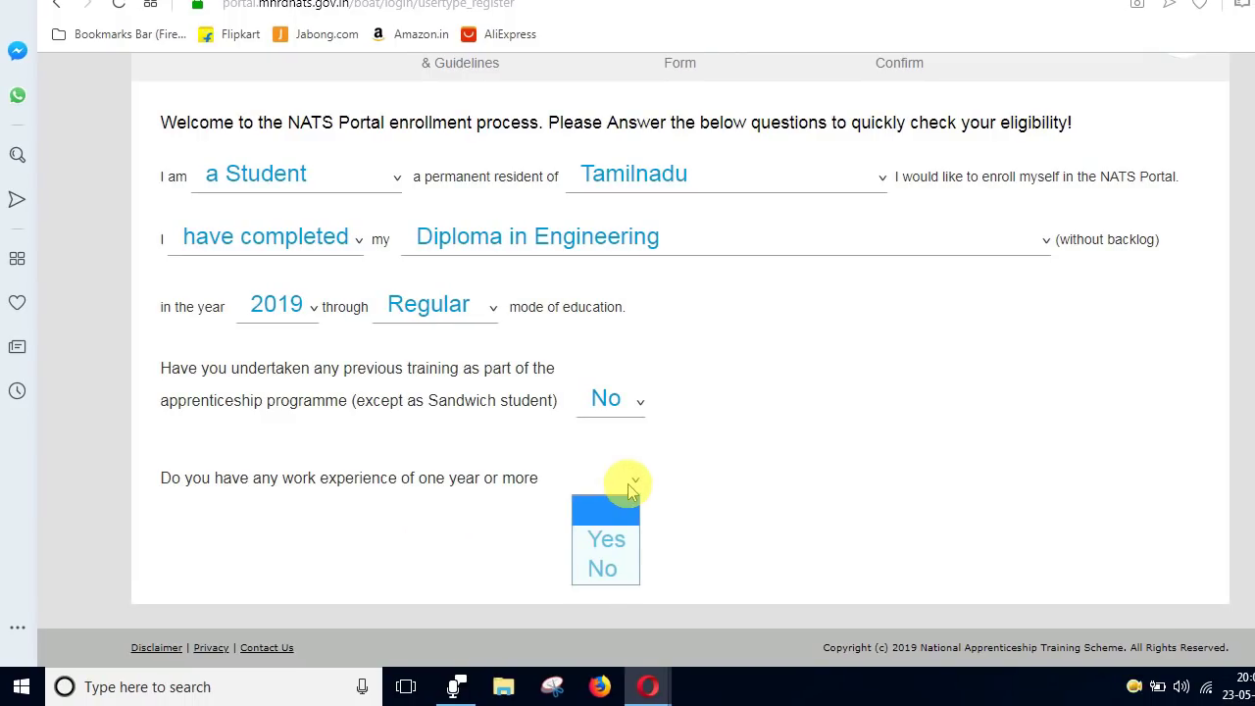
left_click(623, 570)
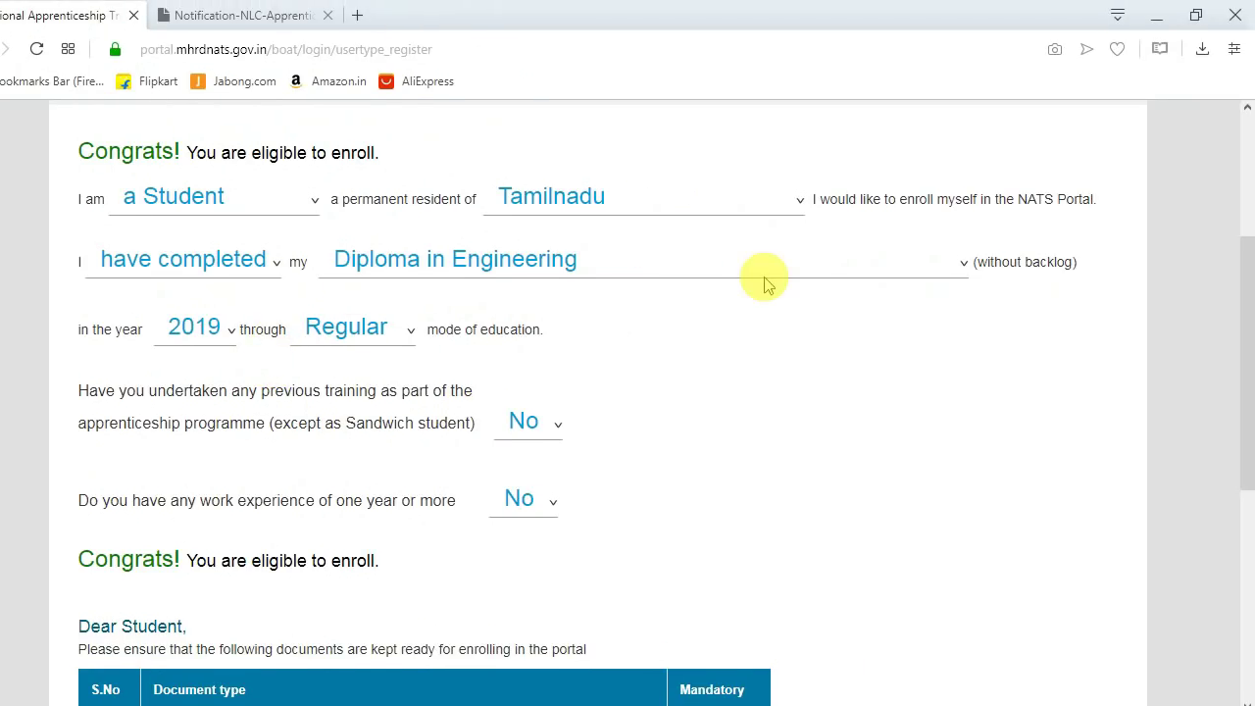
Step: Go through the six-document checklist, highlighting the passport photograph and Bank account details rows
scroll(767, 284, "down", 1)
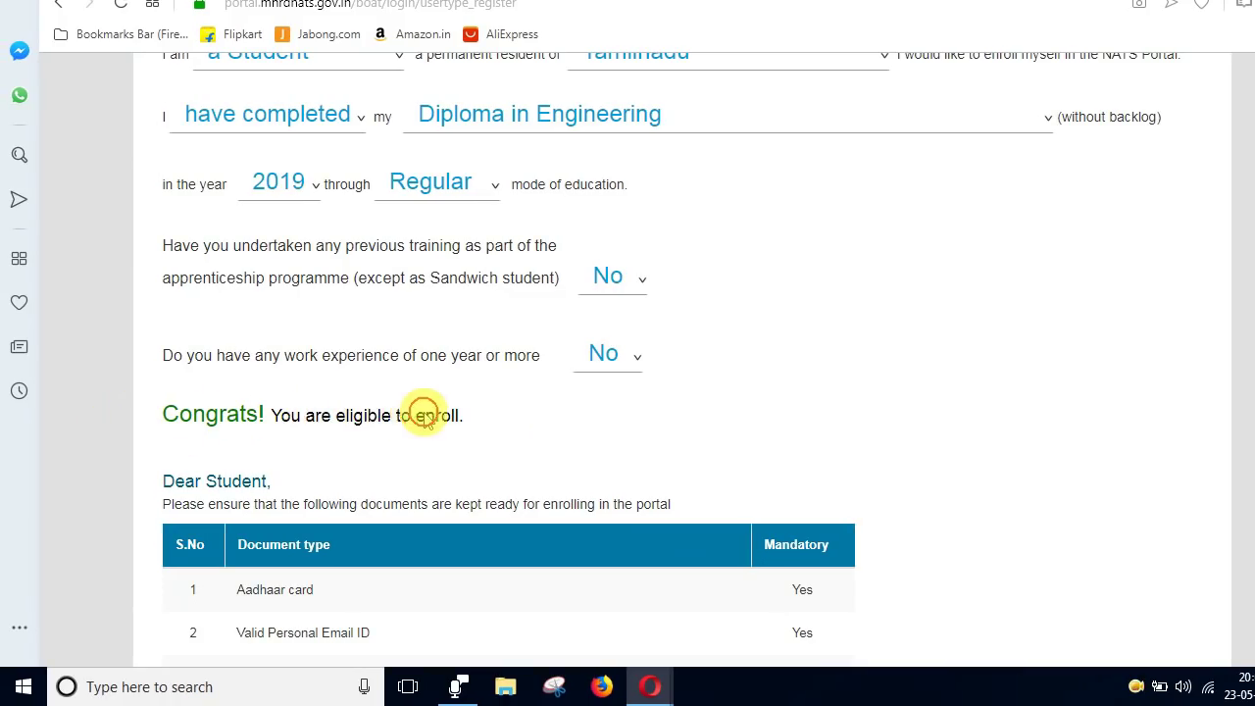
triple_click(477, 415)
left_click(480, 420)
scroll(471, 422, "down", 2)
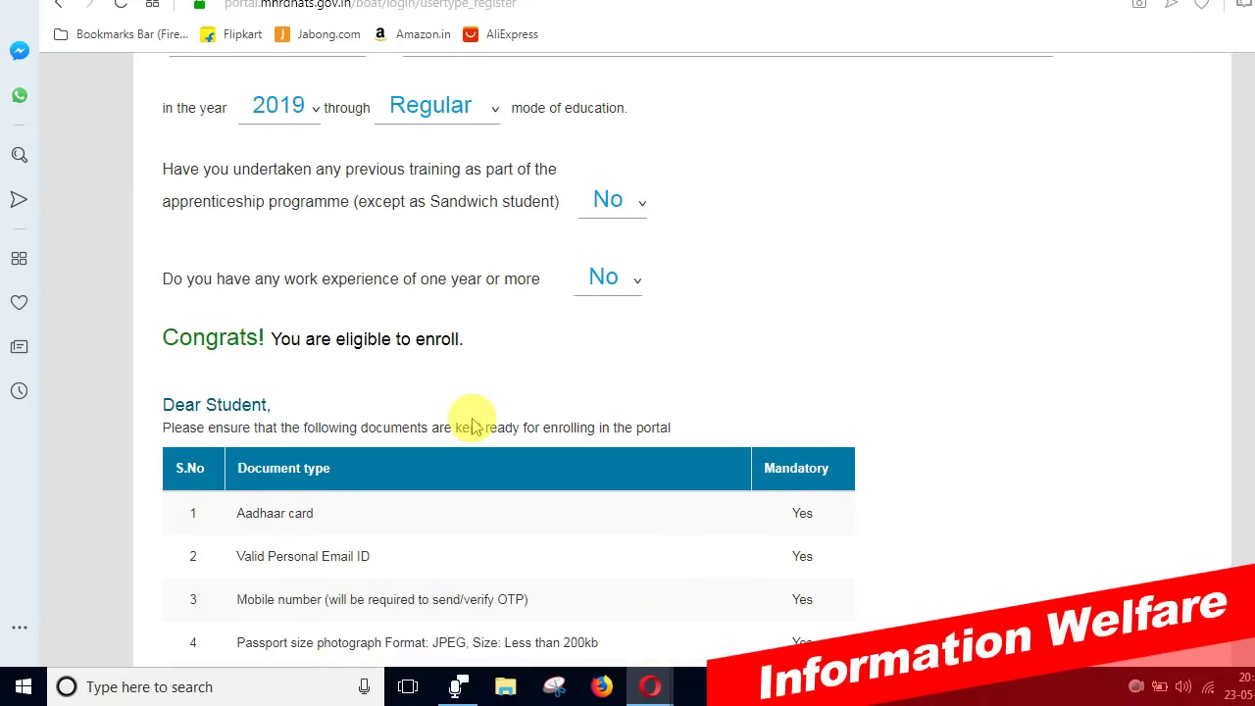
scroll(472, 422, "down", 1)
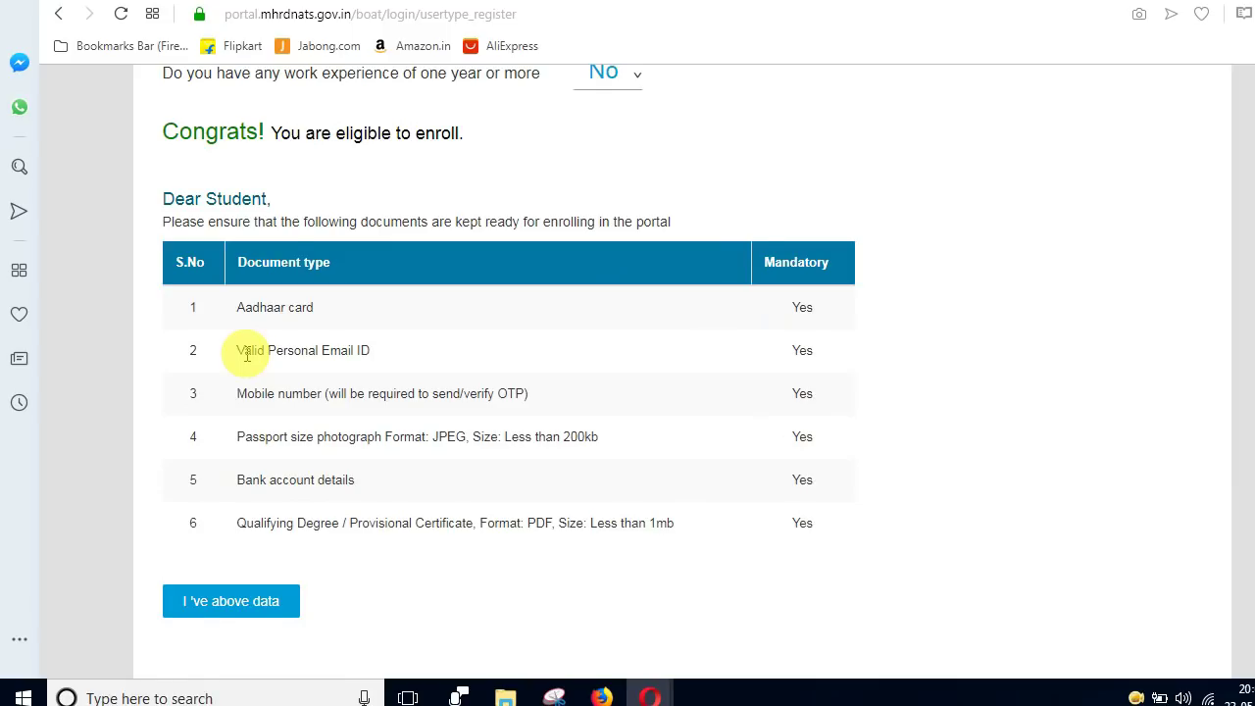
left_click_drag(242, 426, 415, 425)
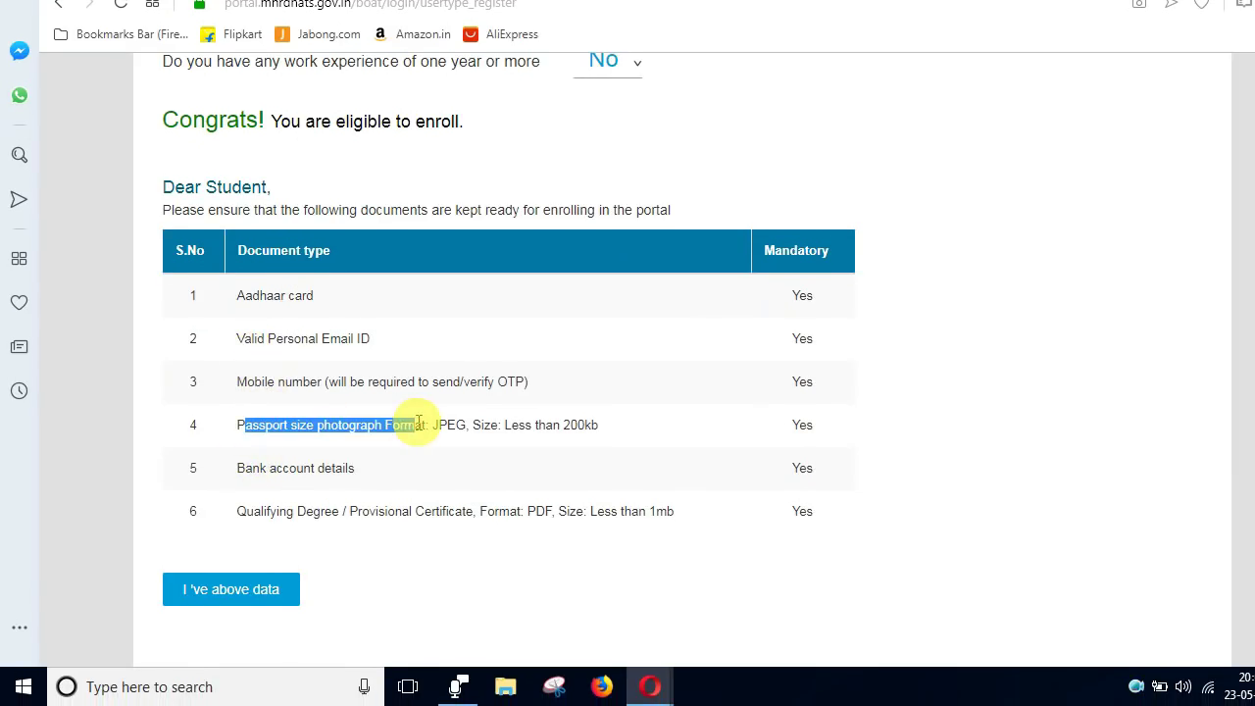
left_click_drag(237, 469, 390, 474)
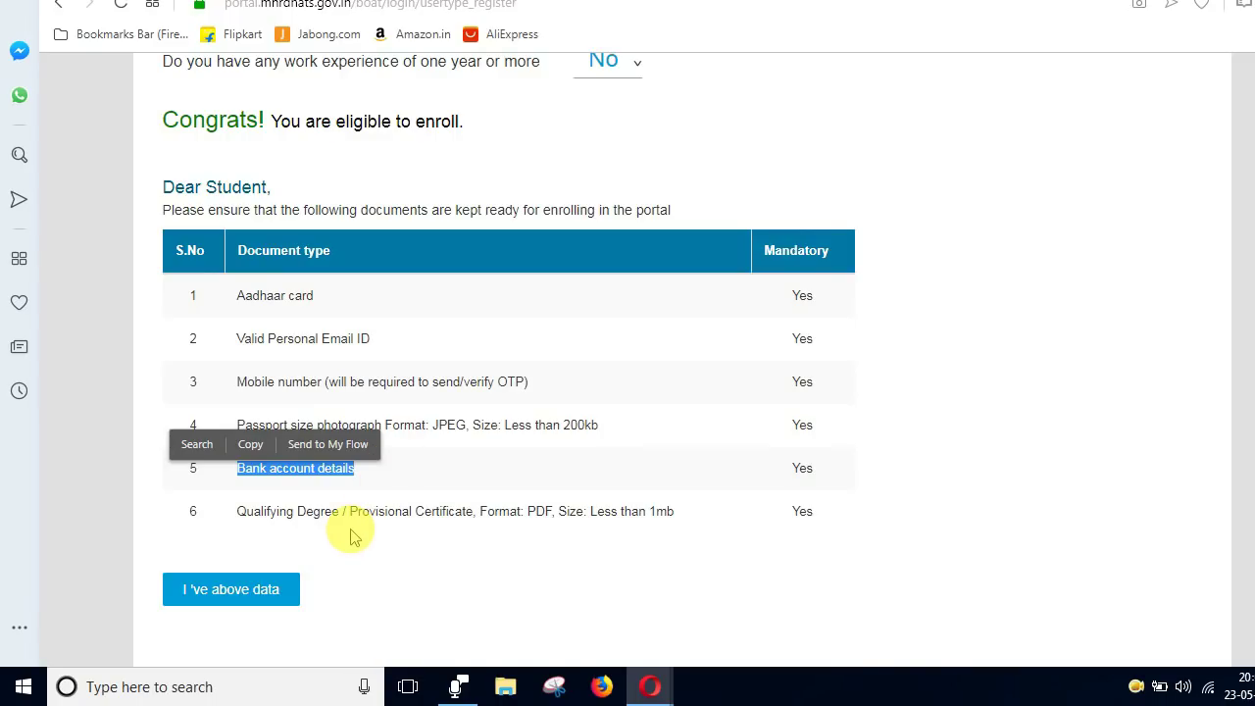
scroll(350, 533, "down", 2)
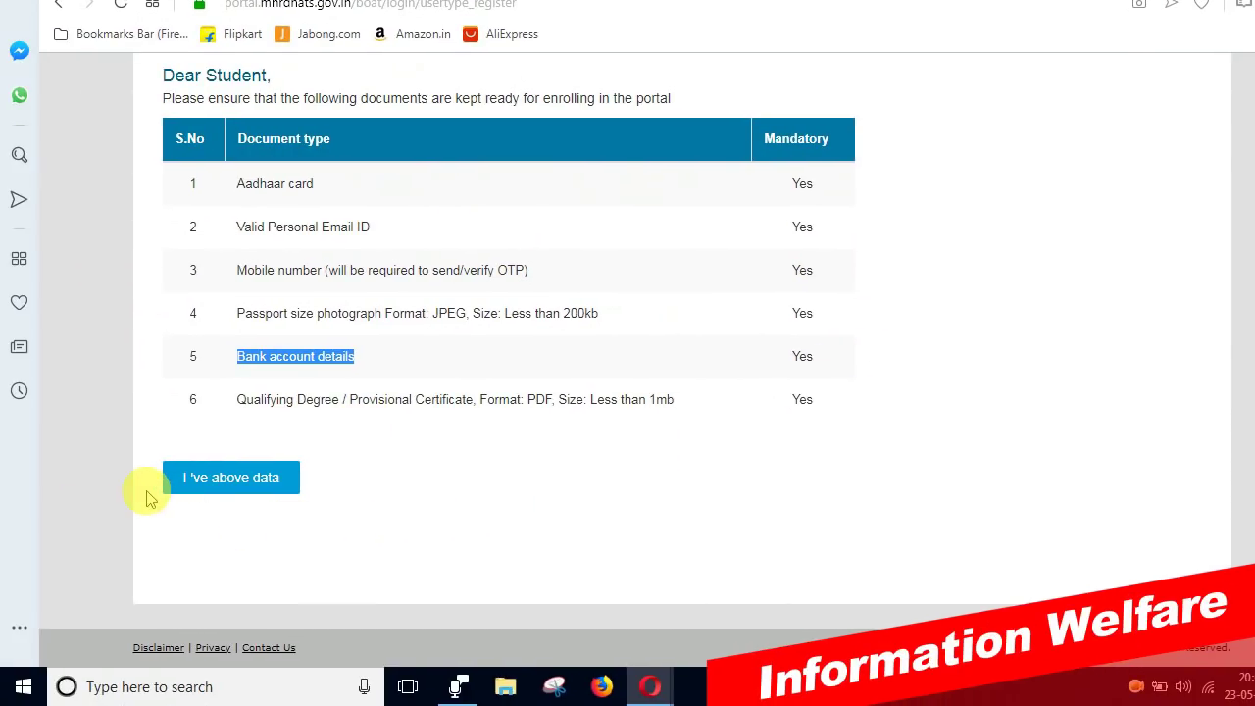
Step: Confirm the documents with 'I've above data', then bring up the Notification-NLC-Apprentice.pdf tab
left_click(257, 481)
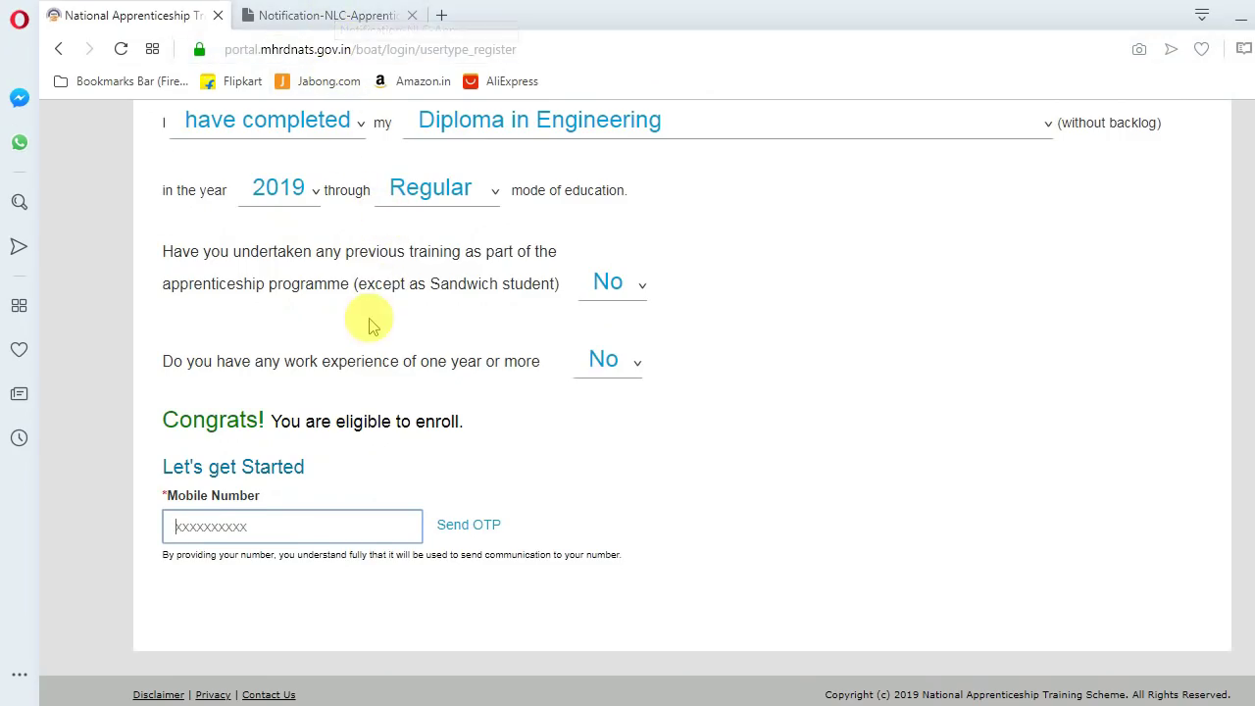
left_click(339, 15)
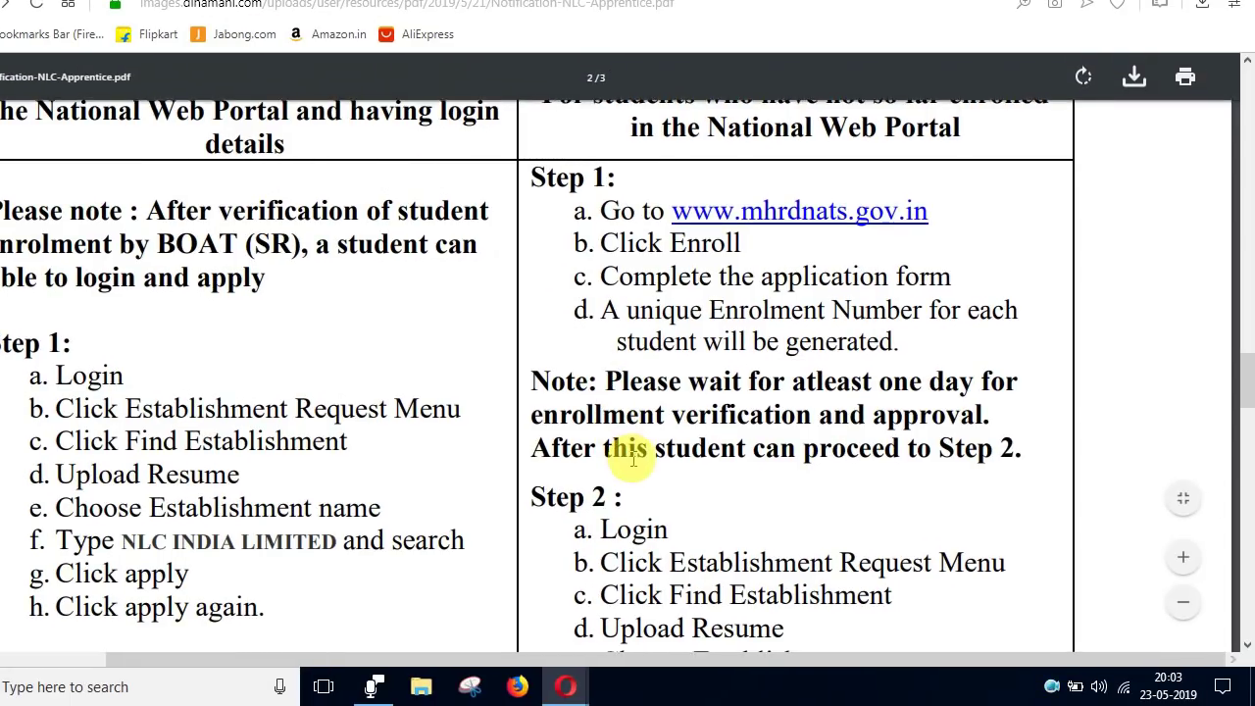
Step: Highlight the Step 2 line 'Type NLC INDIA LIMITED and search' in the PDF
scroll(633, 451, "down", 4)
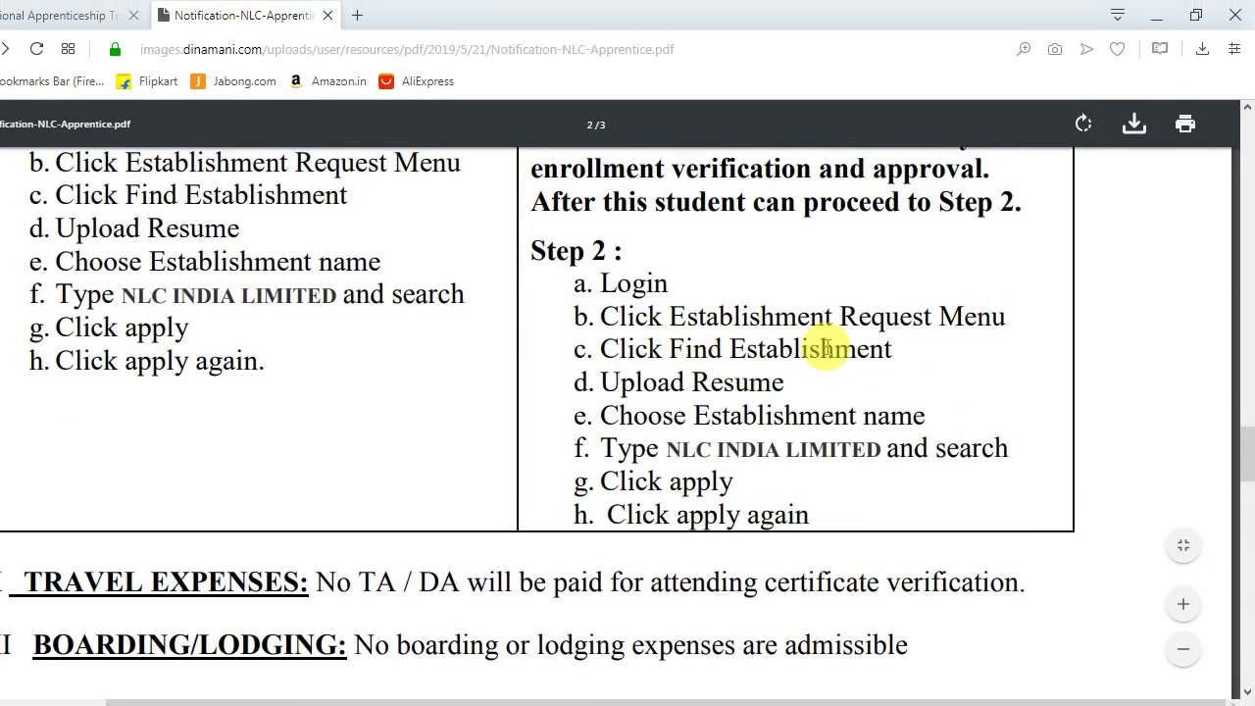
scroll(825, 348, "down", 2)
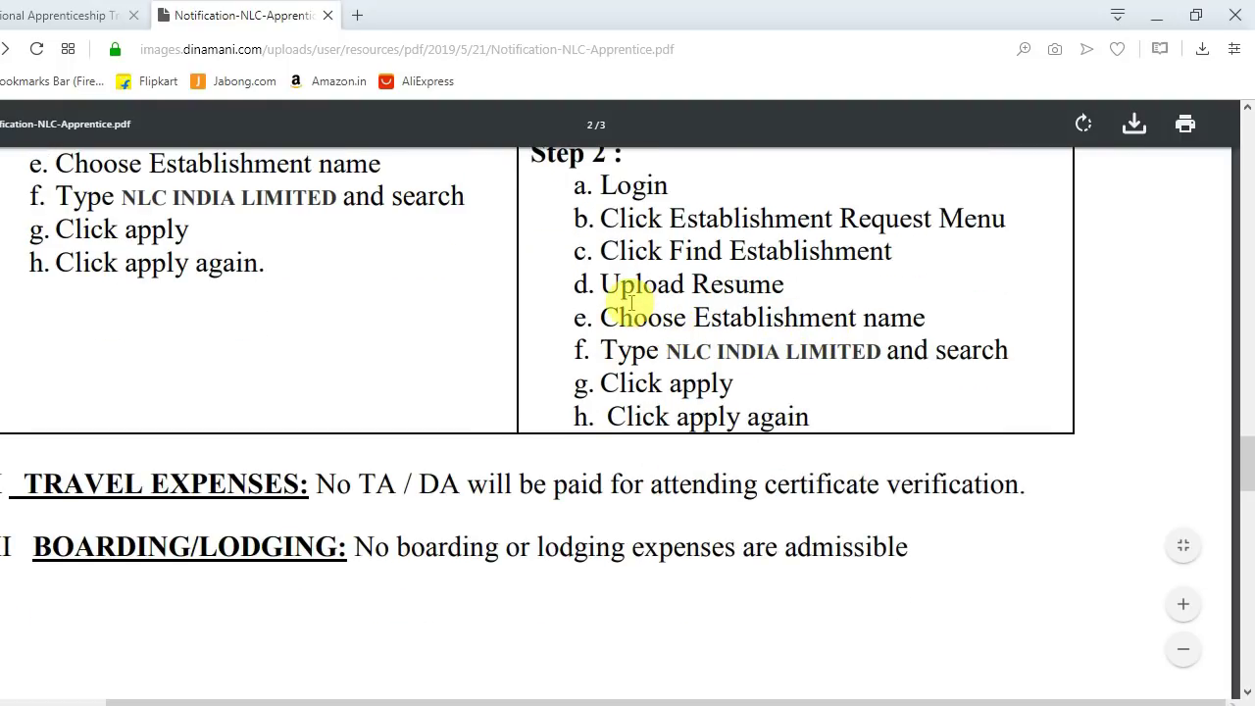
left_click_drag(644, 283, 805, 284)
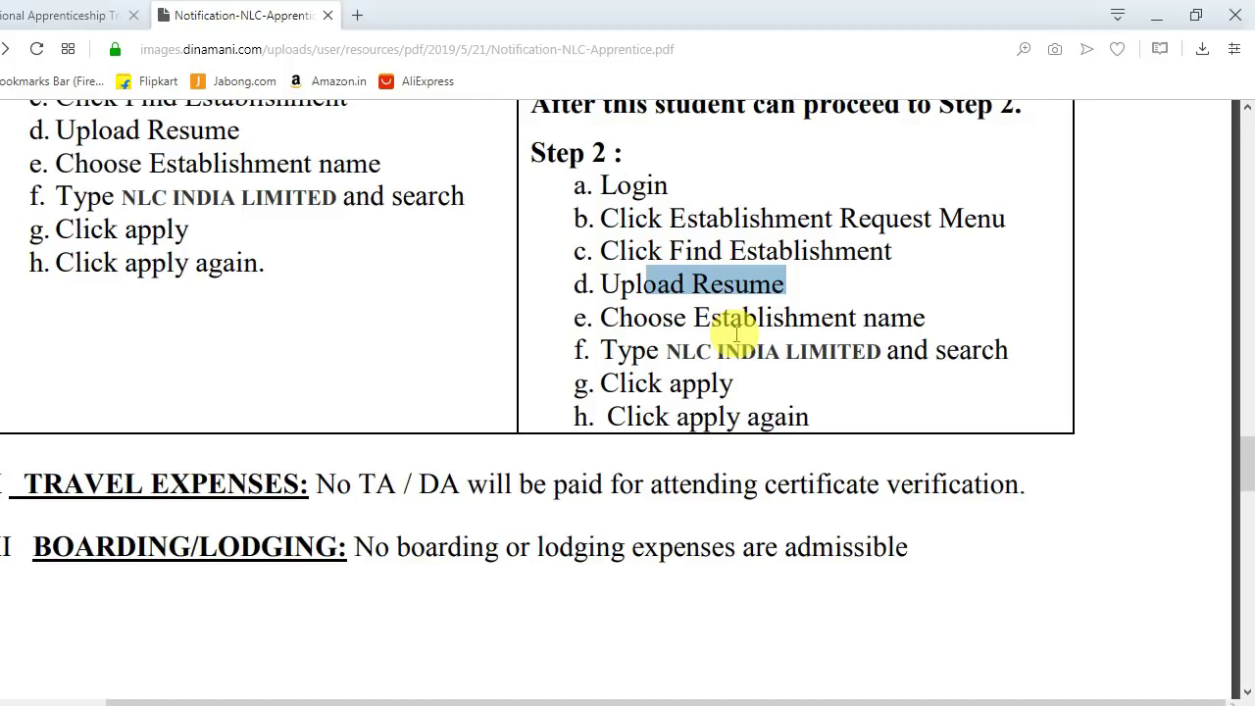
left_click_drag(602, 350, 873, 352)
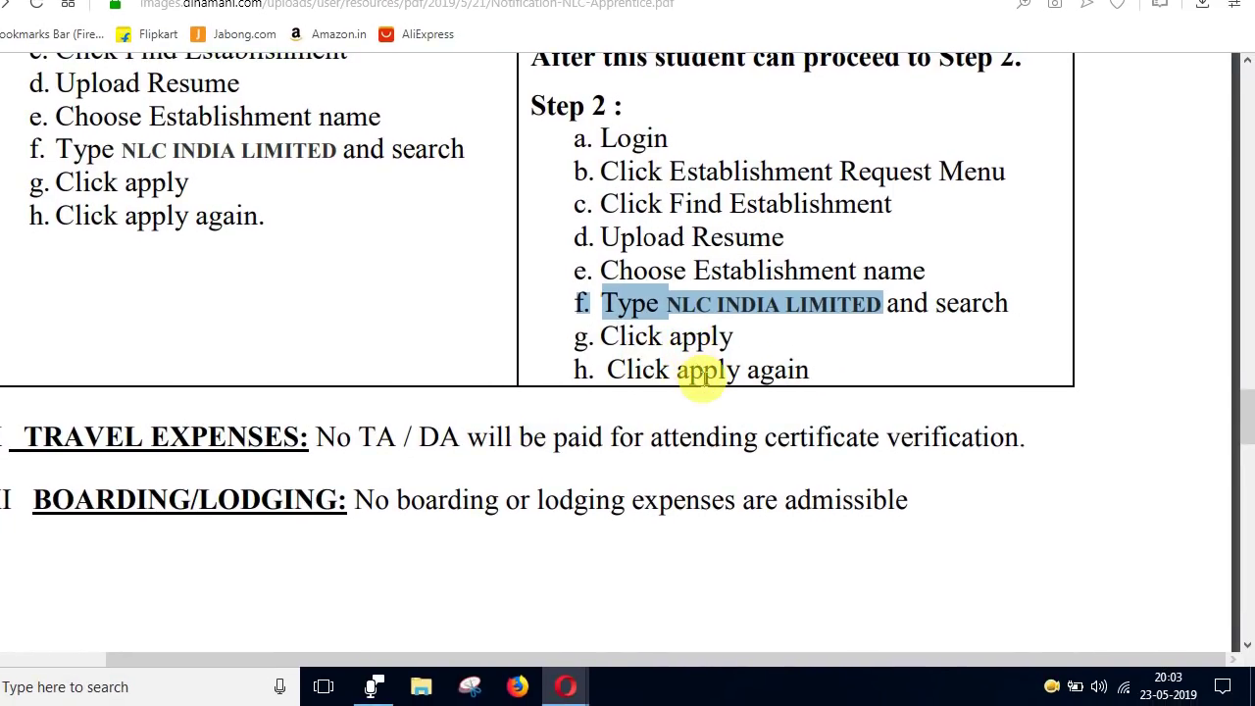
scroll(907, 554, "up", 4)
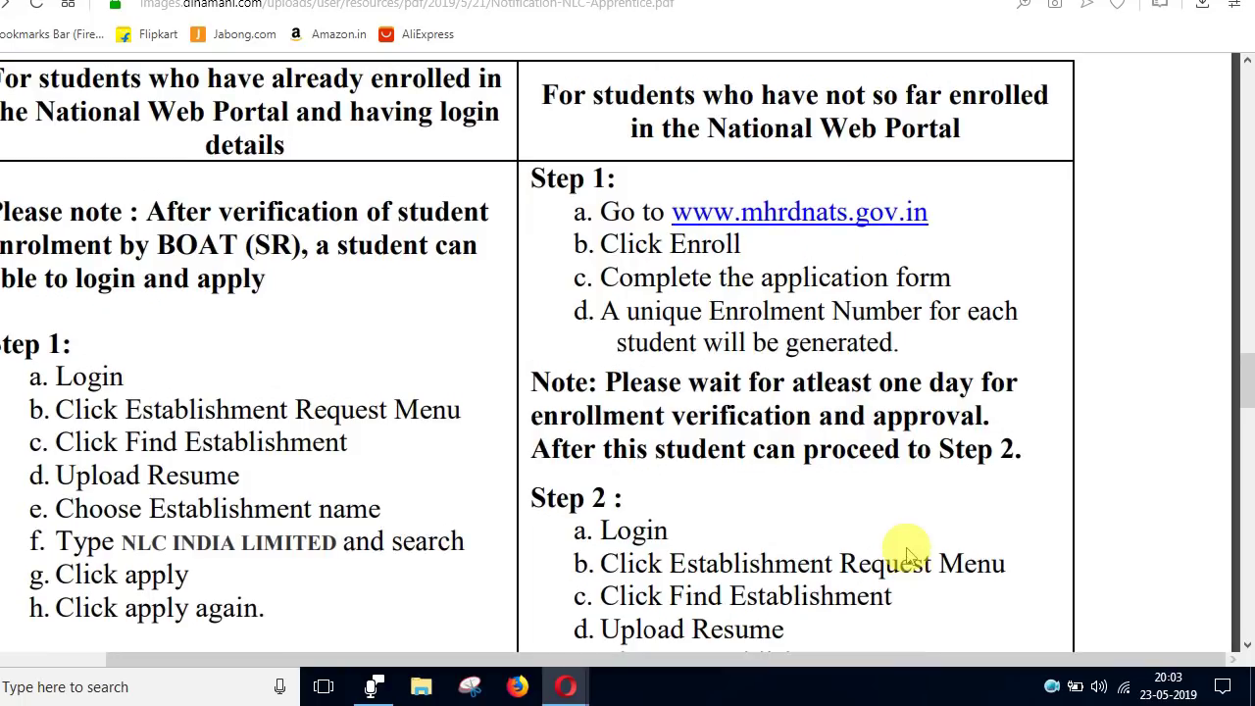
scroll(907, 554, "down", 2)
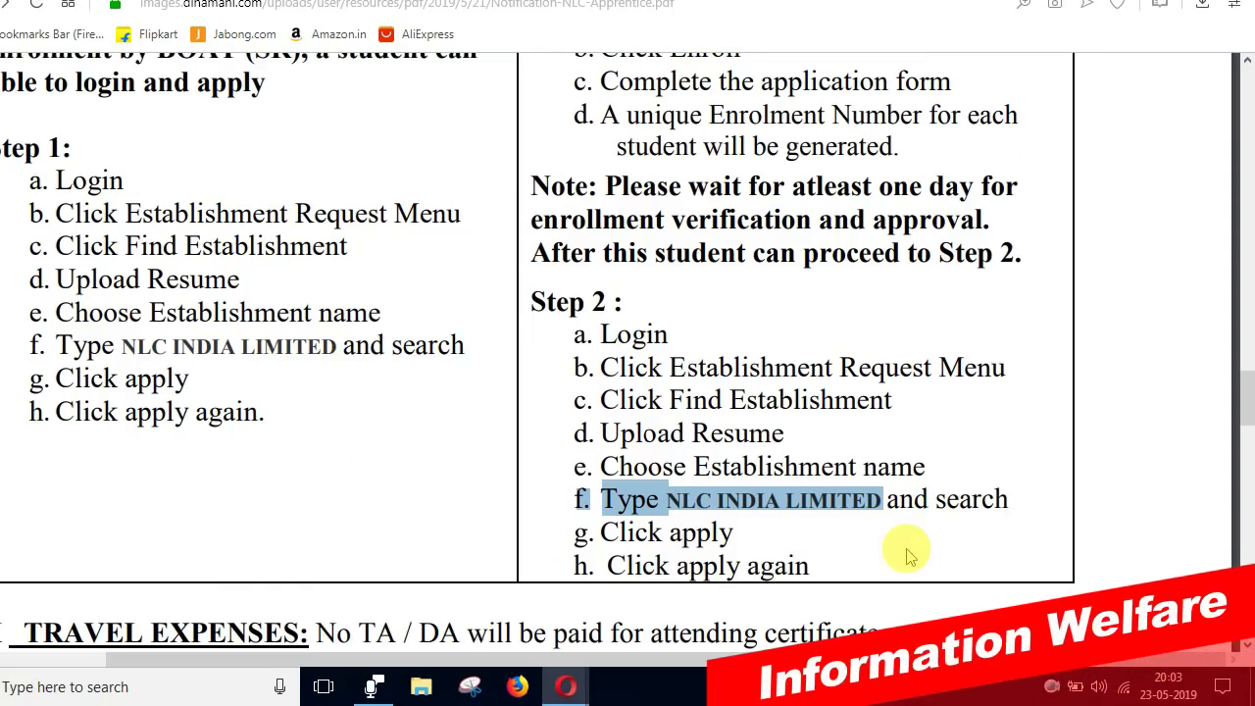
Step: Review the PDF's training seat table and important dates, then return to the NATS Portal tab
scroll(906, 554, "down", 1)
scroll(903, 549, "up", 8)
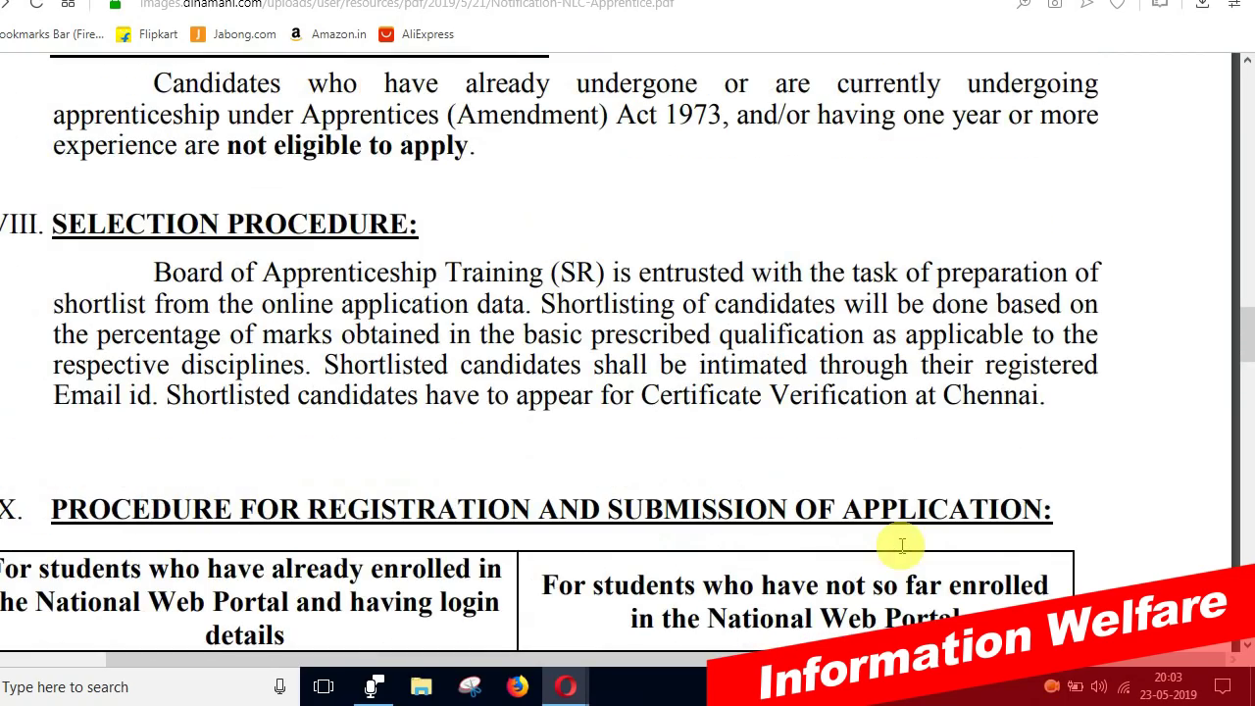
scroll(902, 545, "up", 10)
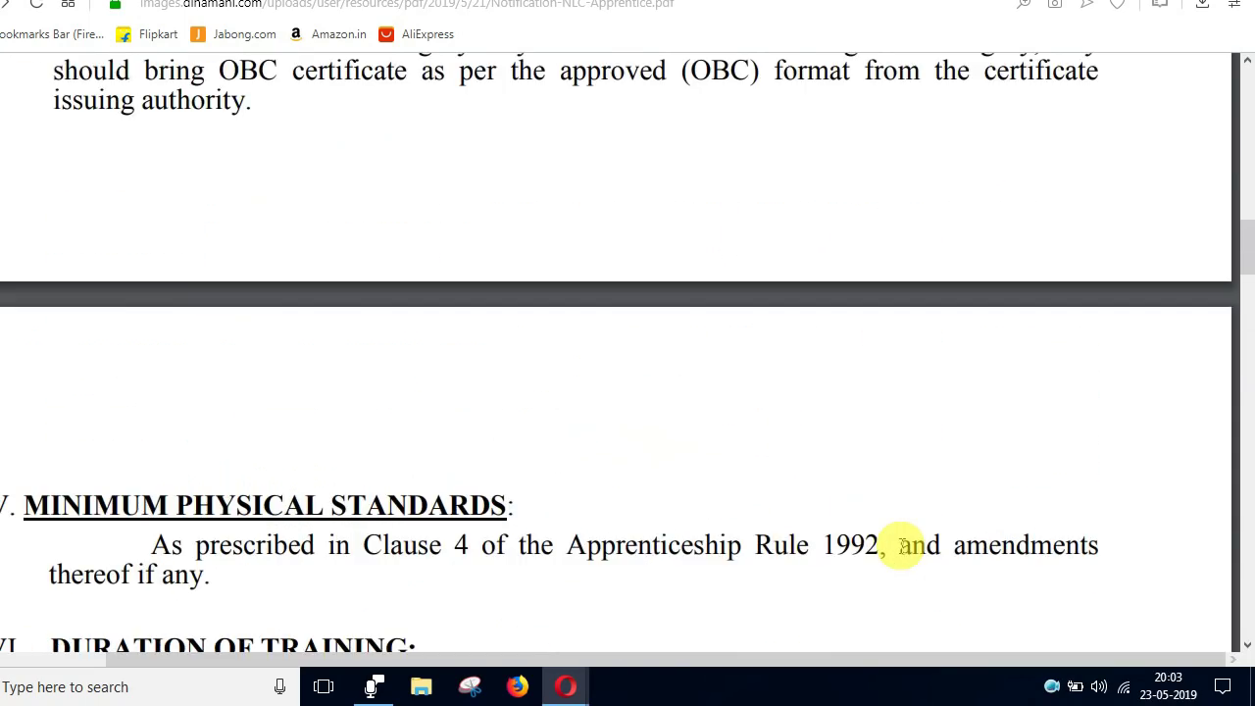
scroll(902, 545, "up", 3)
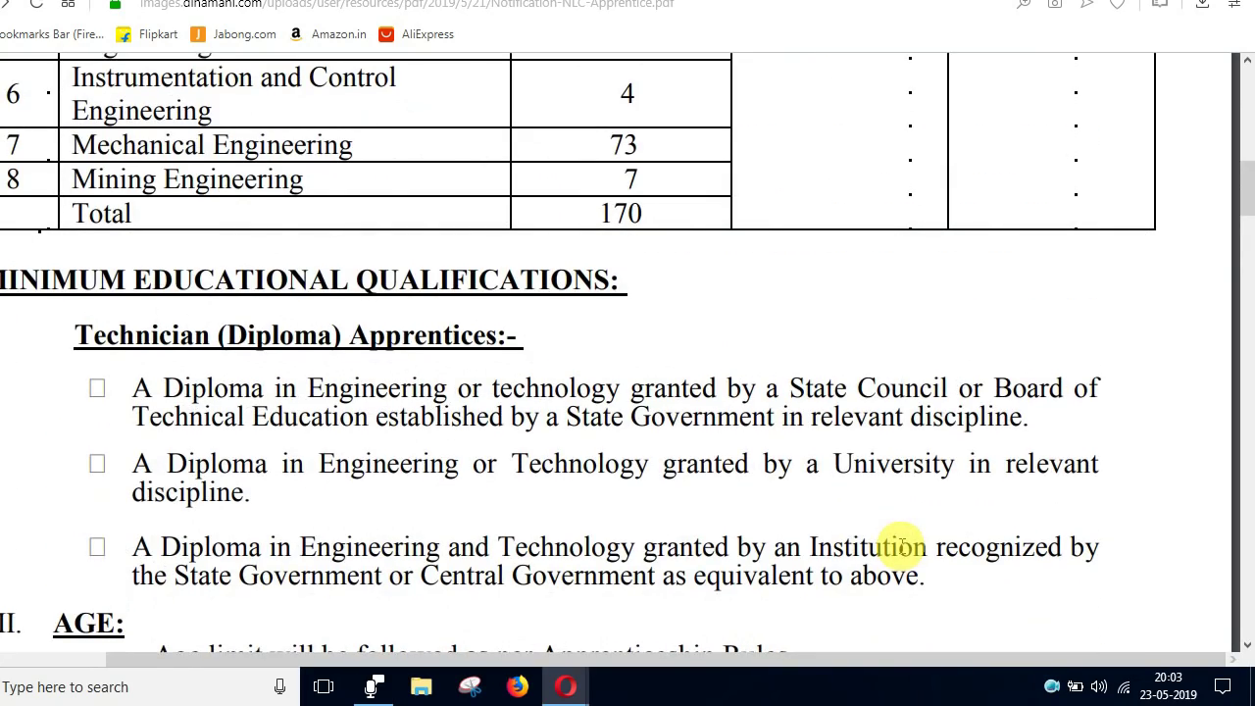
scroll(902, 545, "up", 6)
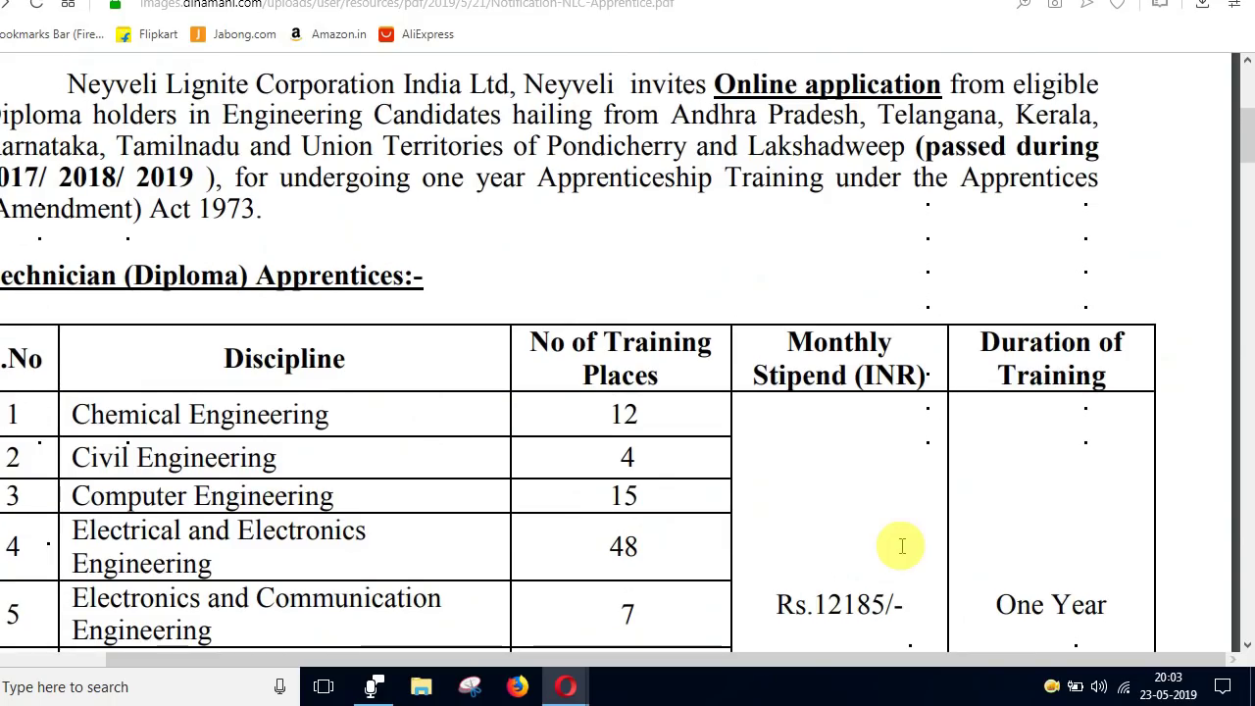
scroll(238, 346, "down", 2)
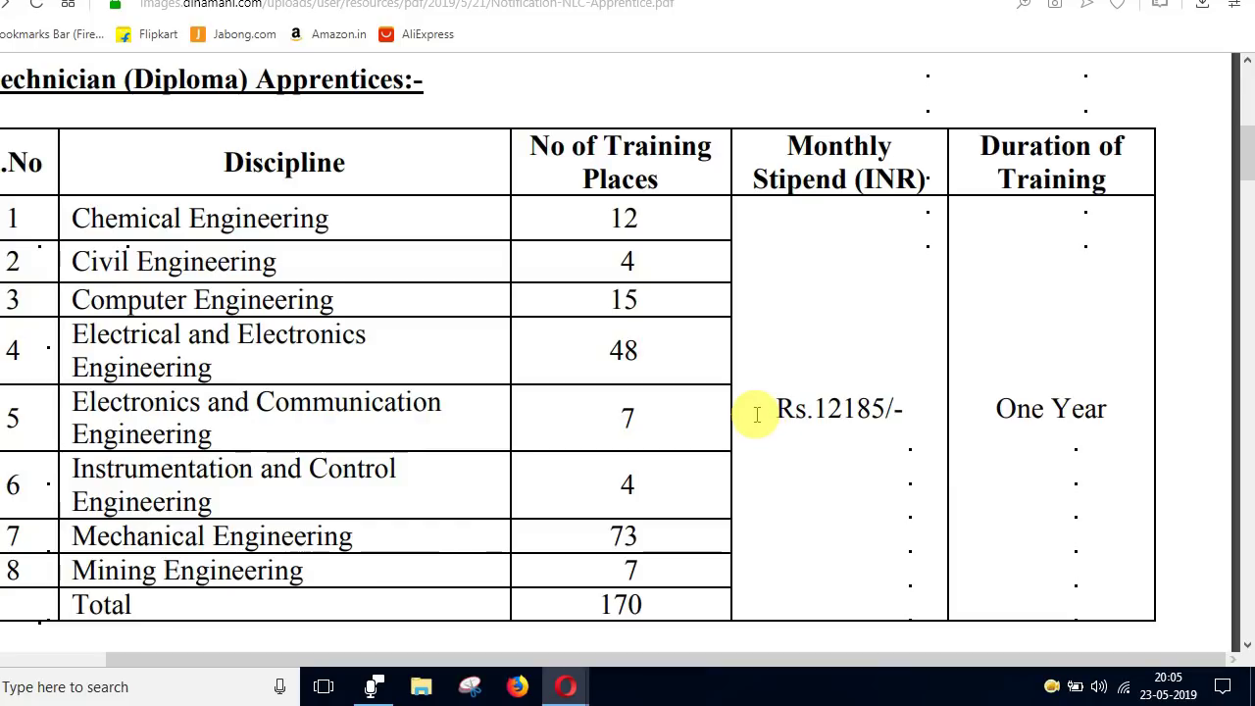
scroll(871, 375, "up", 2)
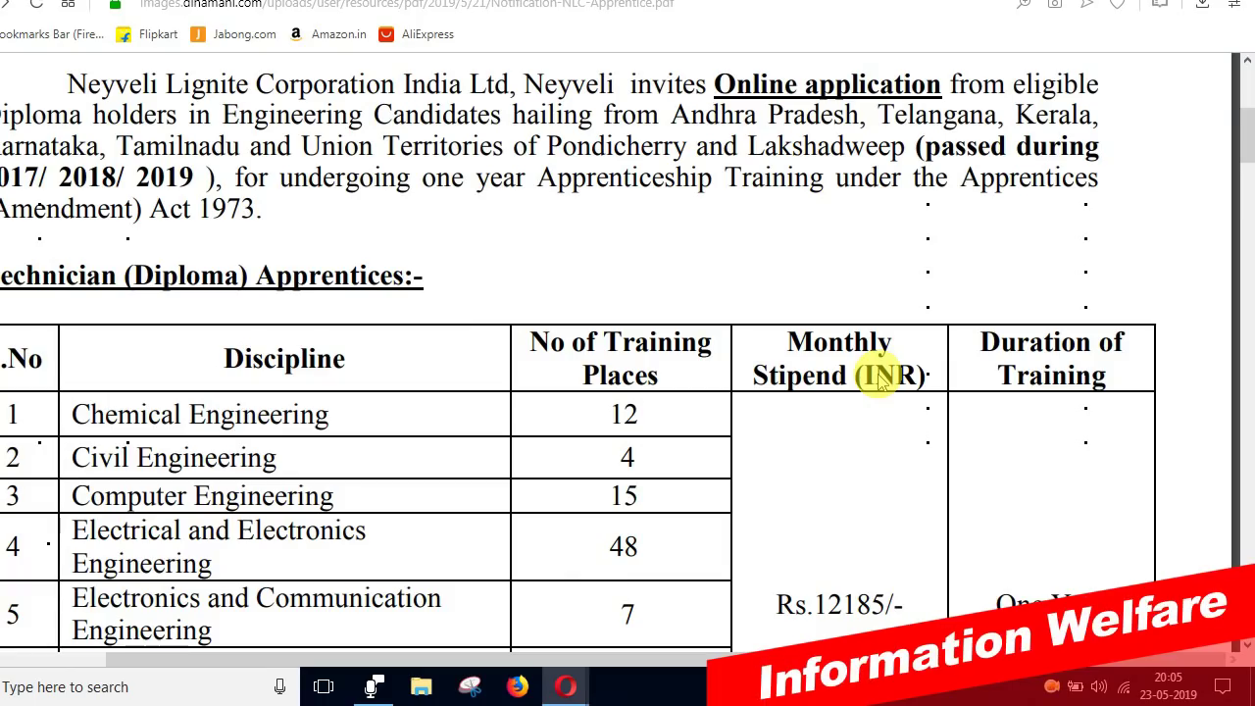
scroll(881, 380, "down", 2)
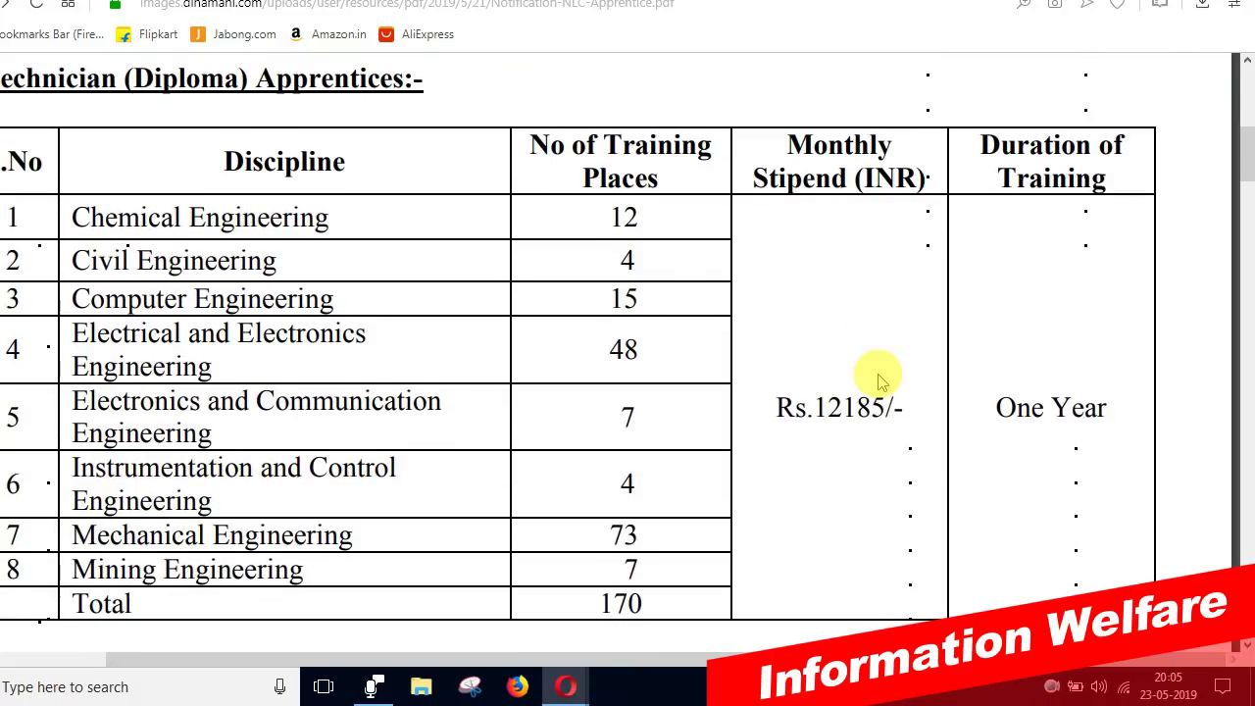
scroll(882, 381, "down", 3)
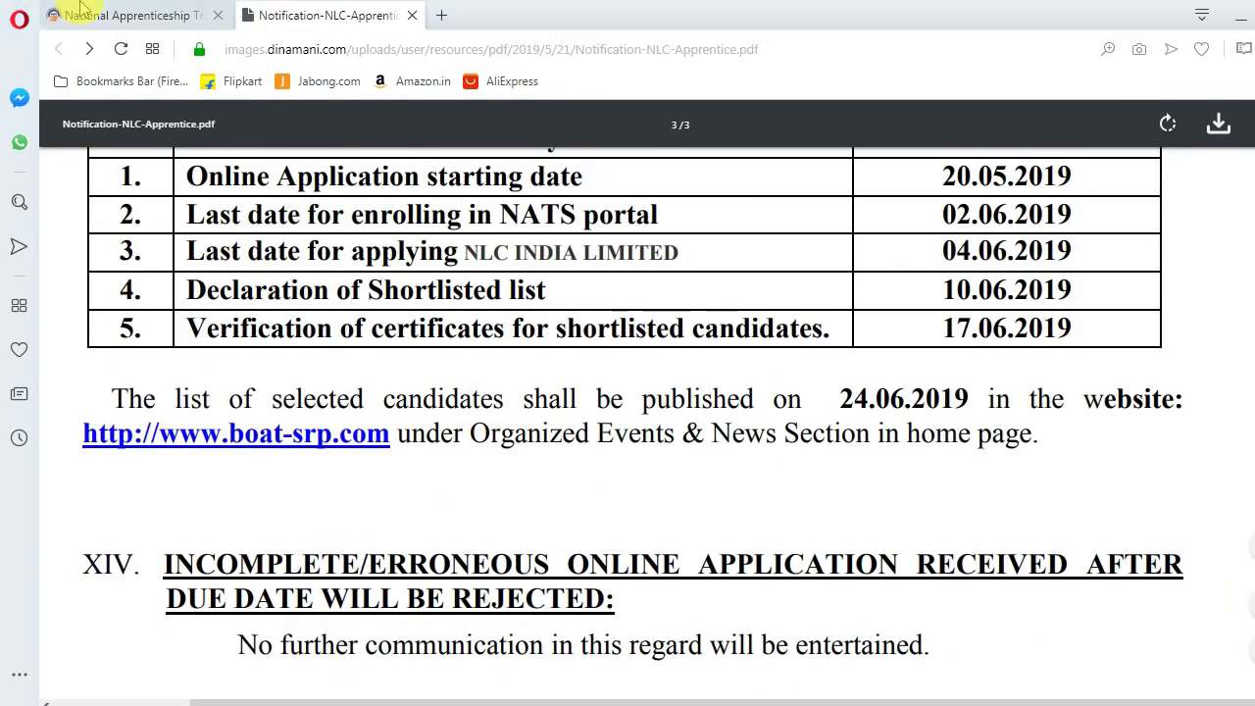
left_click(84, 14)
scroll(502, 423, "up", 4)
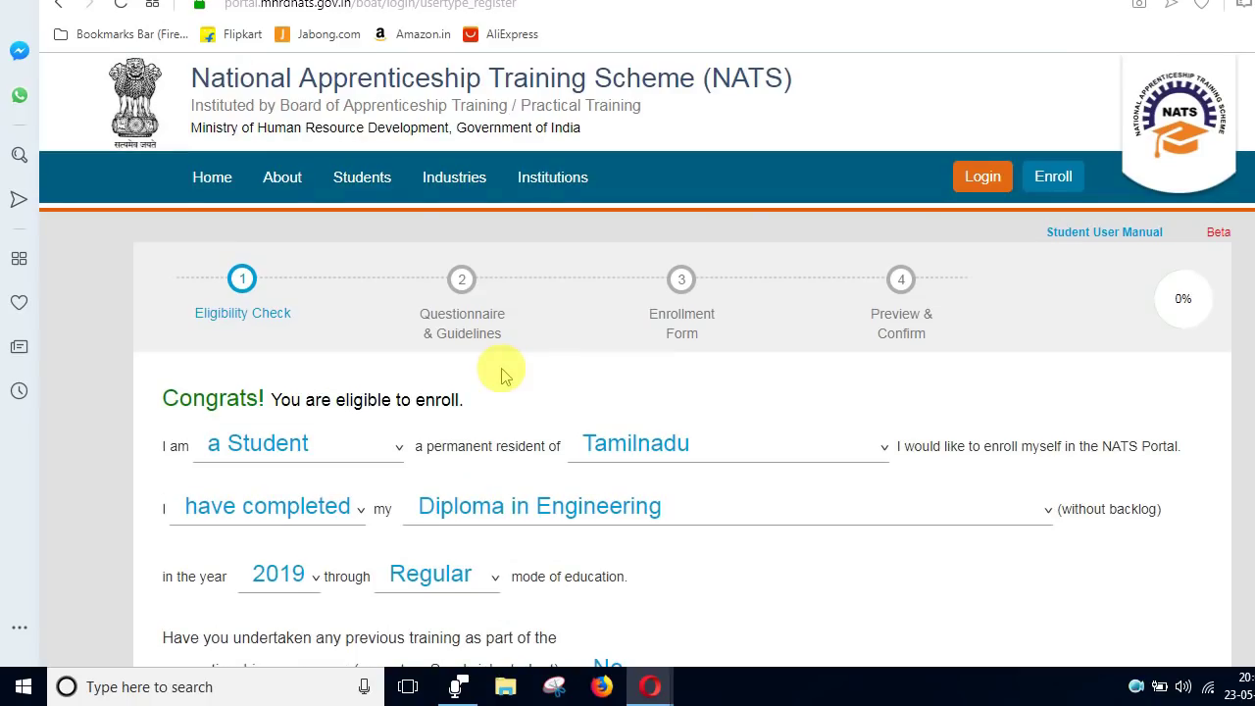